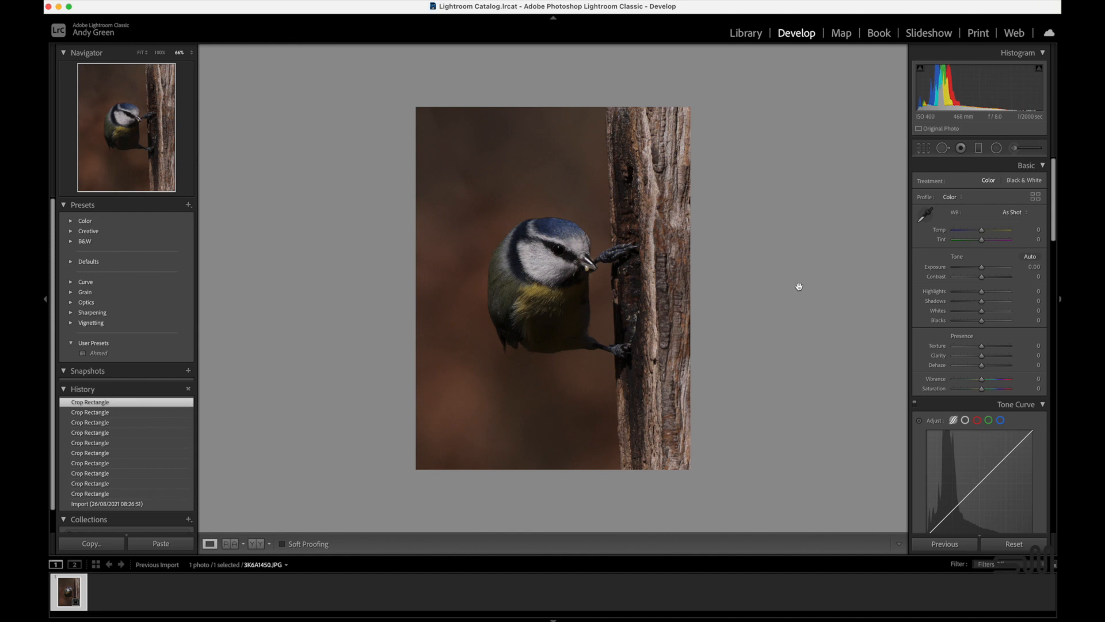
Raise the photo's Shadows to +67 and darken the tree trunk with a graduated filter at Exposure -1.21 and Highlights -51.
drag(982, 300, 1001, 305)
click(977, 148)
drag(698, 268, 644, 270)
drag(672, 270, 643, 270)
drag(983, 239, 968, 239)
drag(983, 217, 976, 220)
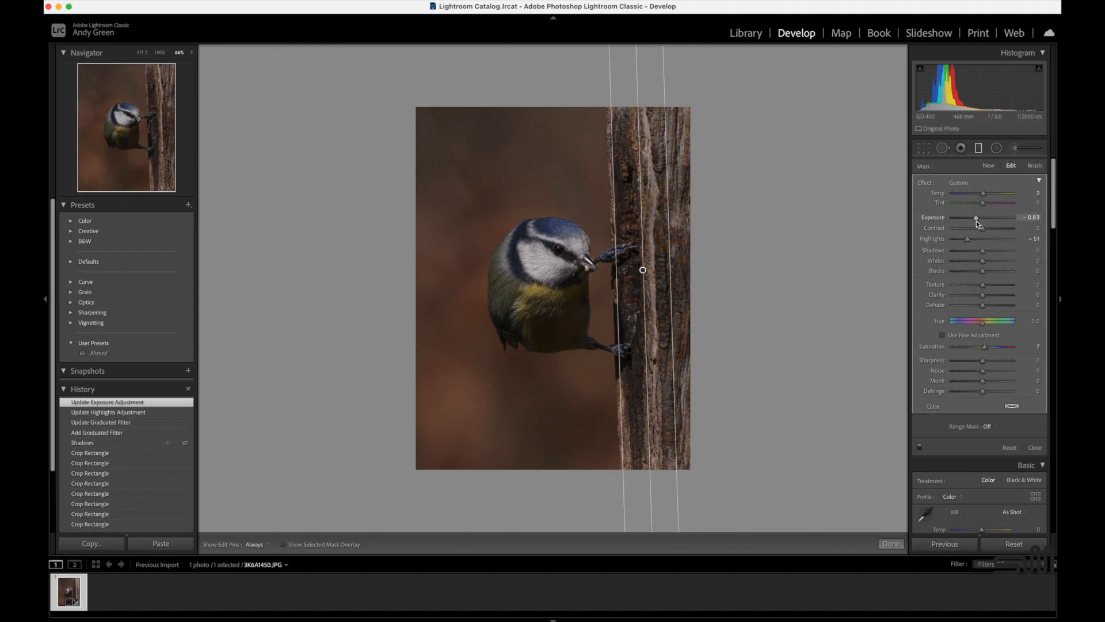
drag(643, 270, 633, 273)
drag(976, 218, 973, 220)
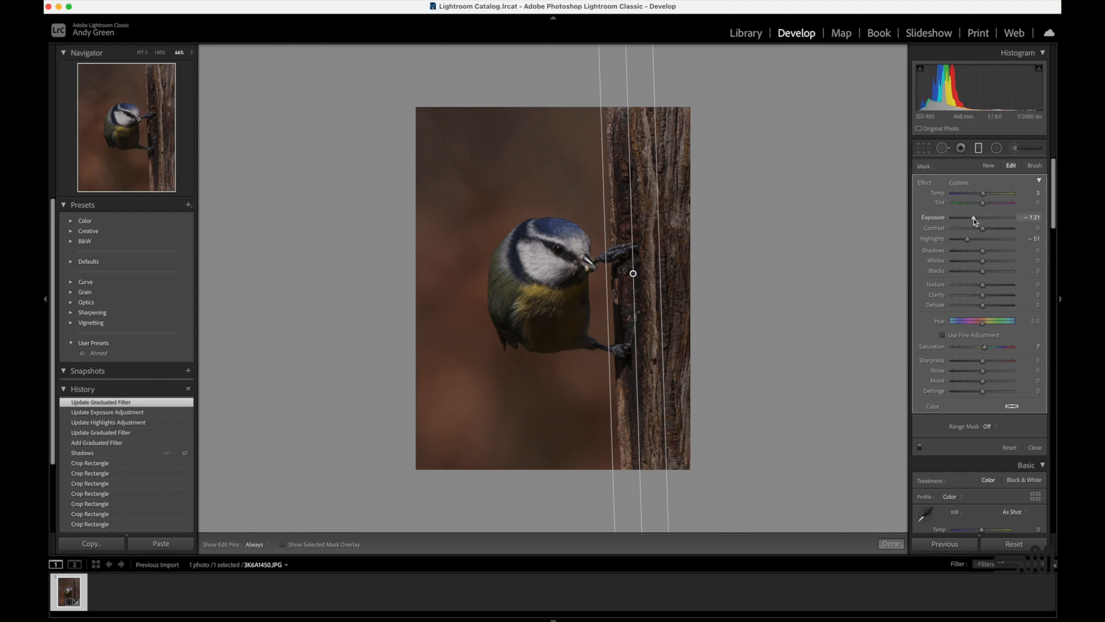
click(892, 543)
Brighten the background with a diagonal graduated filter from the upper-left corner to the bird's head, with Exposure about 2.93.
click(979, 148)
drag(395, 141, 577, 280)
drag(986, 219, 1000, 225)
drag(495, 202, 532, 226)
key(Delete)
click(495, 204)
drag(1000, 219, 1002, 221)
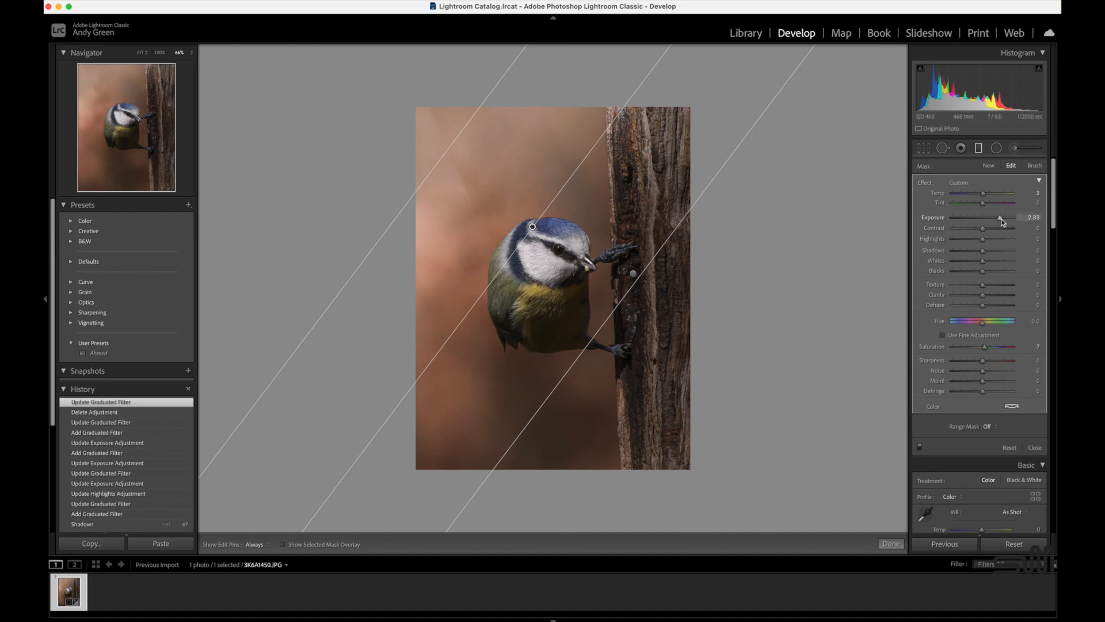
click(891, 544)
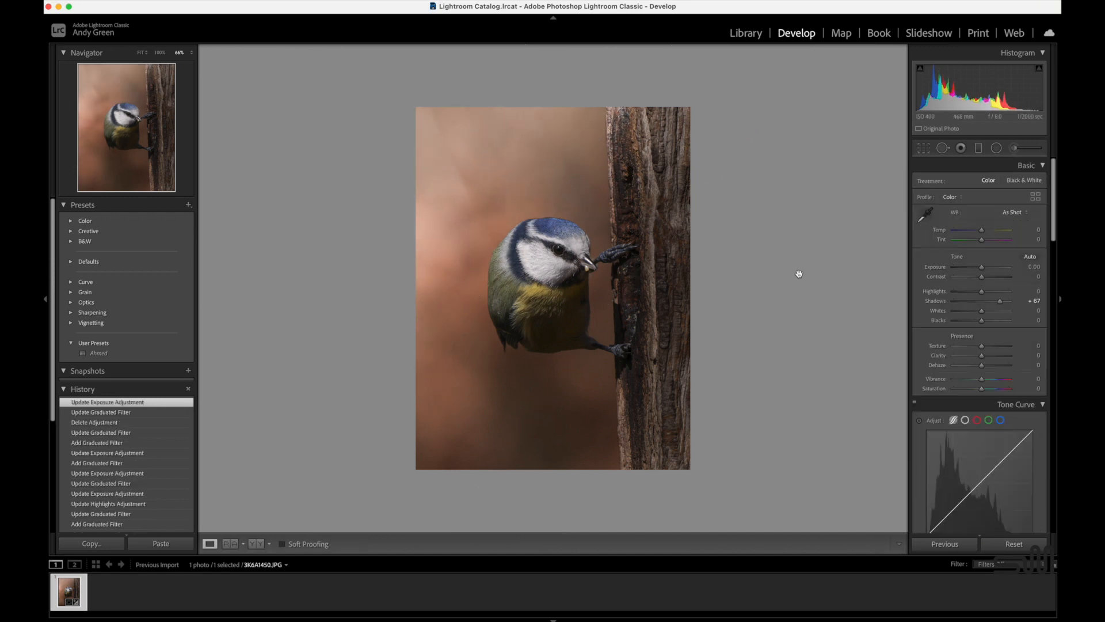
Set the photo's Texture and Clarity to +3, Saturation to +6, Highlights to -79 and Exposure to +0.40.
drag(982, 355, 983, 347)
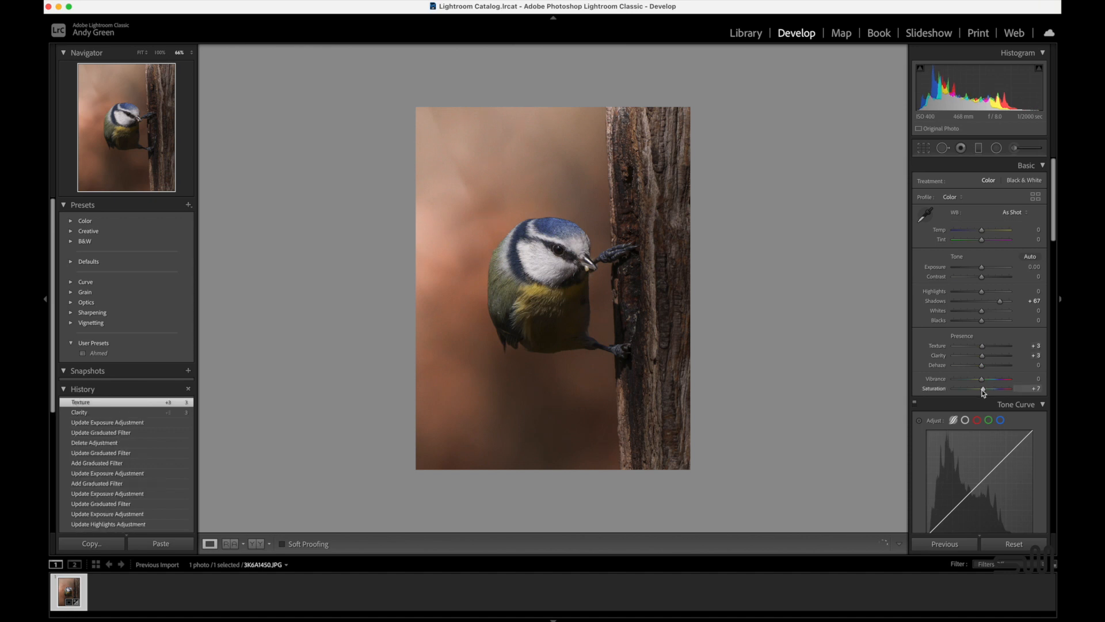
drag(983, 391, 982, 391)
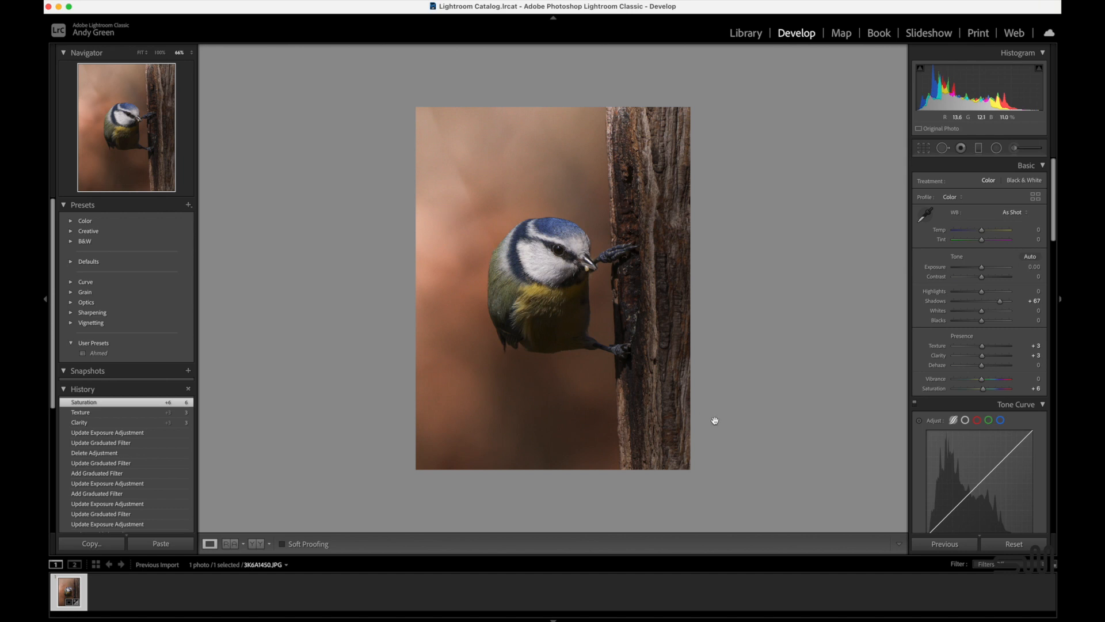
mouse_move(980, 294)
mouse_down()
mouse_move(958, 296)
mouse_move(986, 274)
mouse_up()
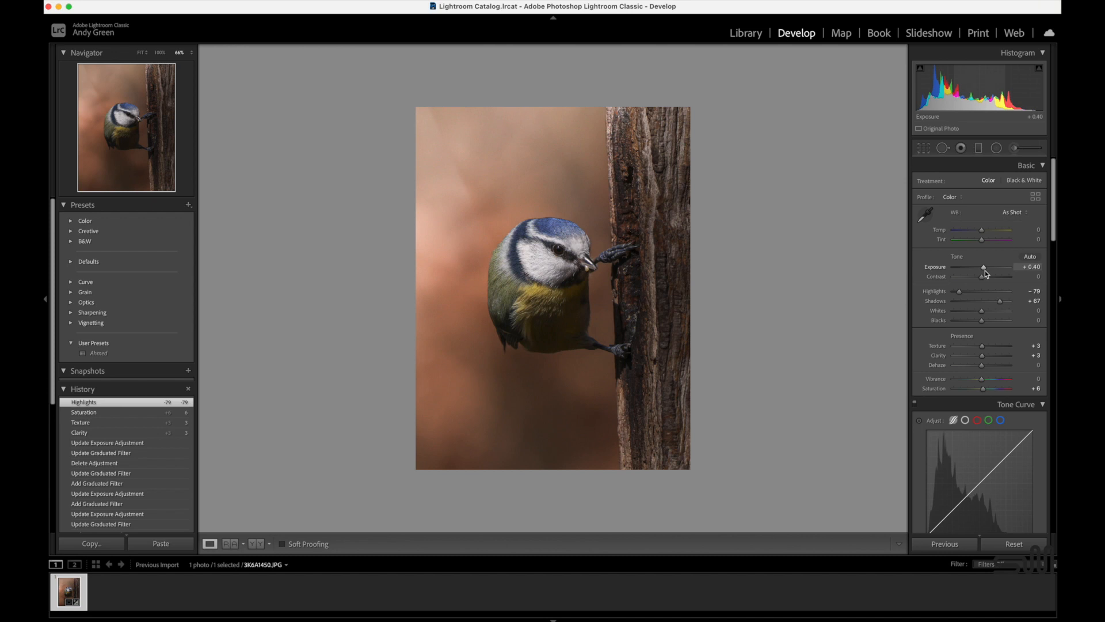
Brighten the upper-left corner of the photo with the Adjustment Brush at Exposure 1.28.
key(k)
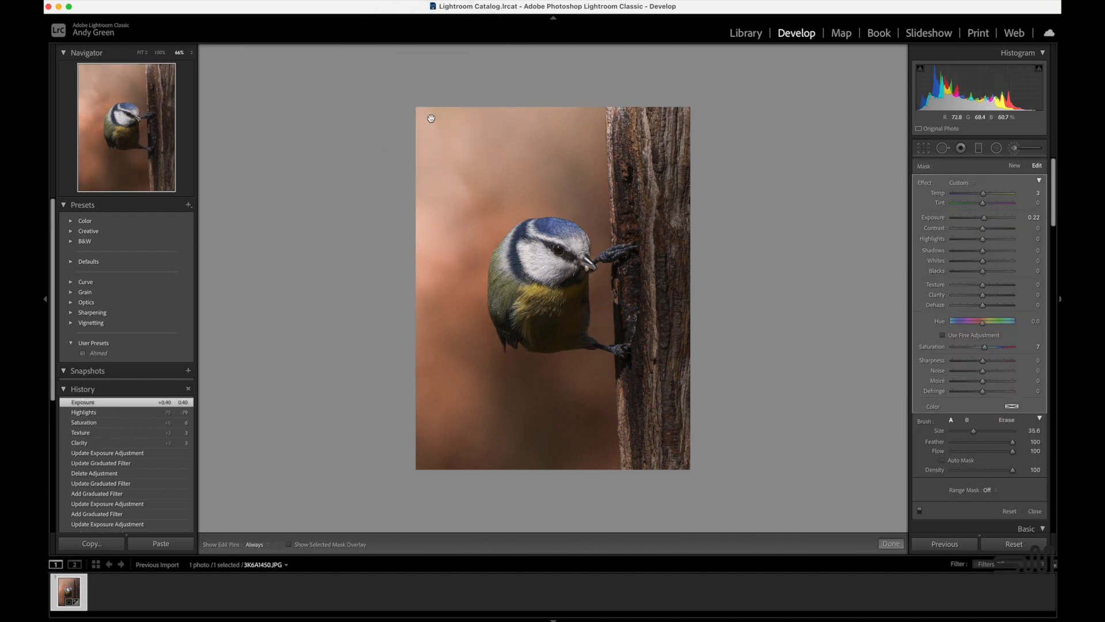
drag(984, 217, 993, 220)
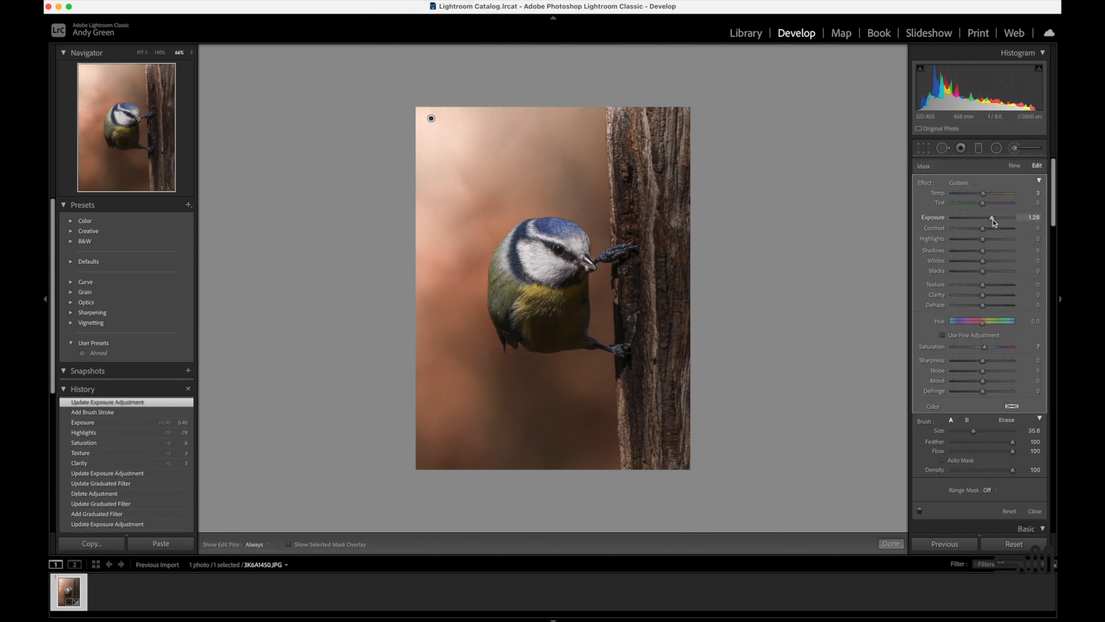
click(891, 543)
Darken the tree trunk further with a second graduated filter of lowered exposure, reaching from the photo's right edge to the trunk's inner edge.
click(979, 149)
drag(697, 258, 640, 262)
drag(984, 217, 972, 219)
drag(641, 262, 626, 262)
click(891, 544)
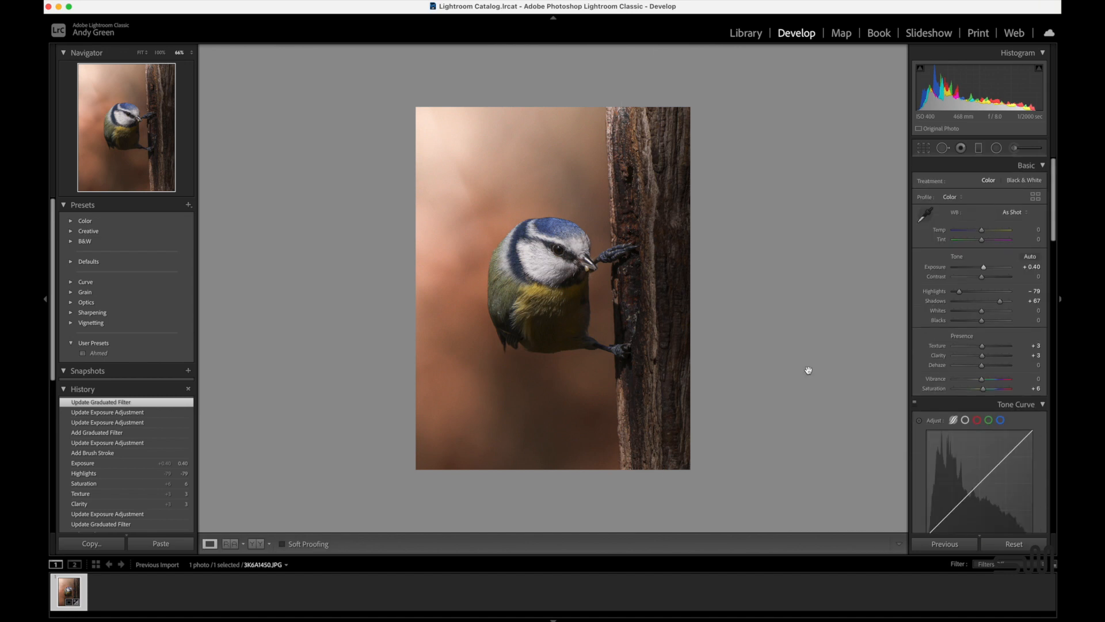
Export the edited photo as a JPEG to the hard drive and continue with the exported copy in Photoshop.
click(89, 0)
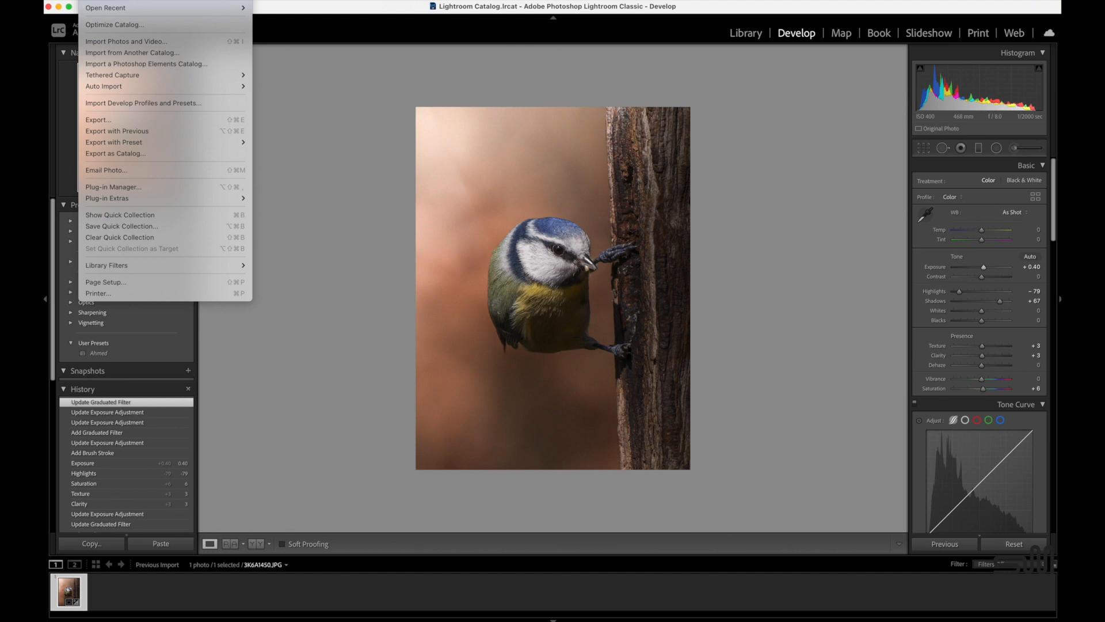
click(98, 119)
scroll(800, 248, down, 5)
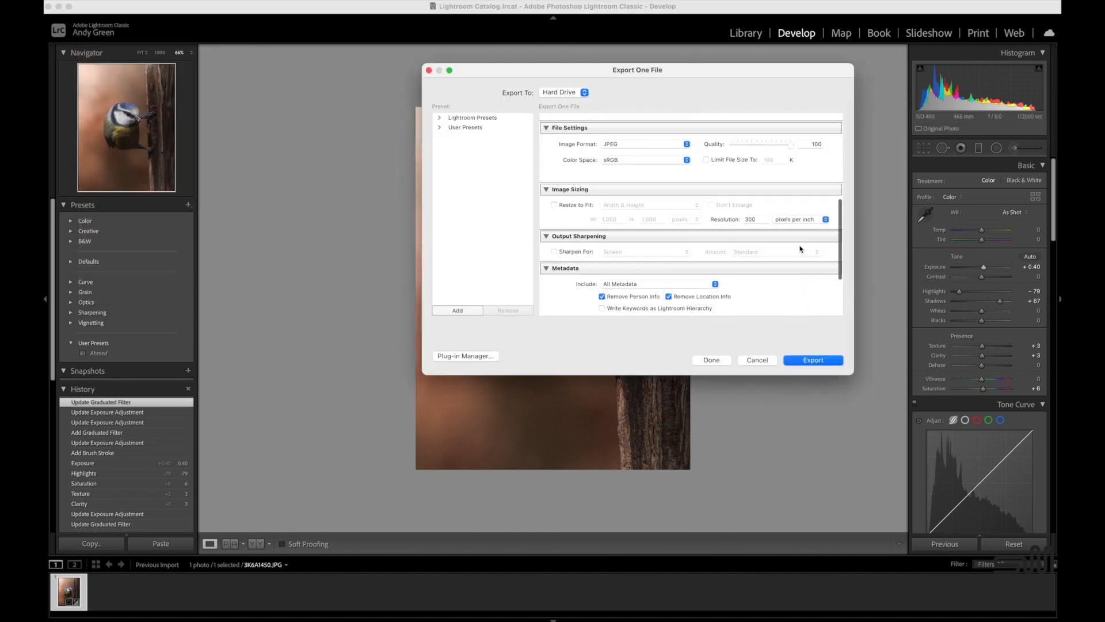
scroll(800, 249, down, 5)
click(813, 360)
click(785, 277)
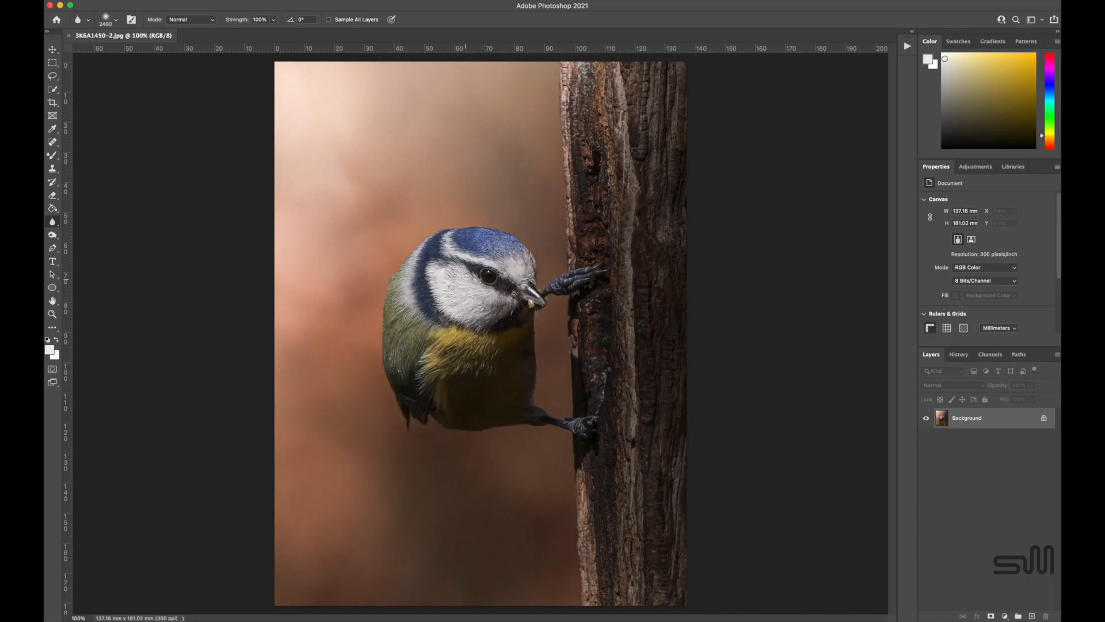
Lighten the bird's eye using the Dodge tool with a 22 px brush, Midtones range and 18% exposure.
right_click(53, 235)
click(93, 234)
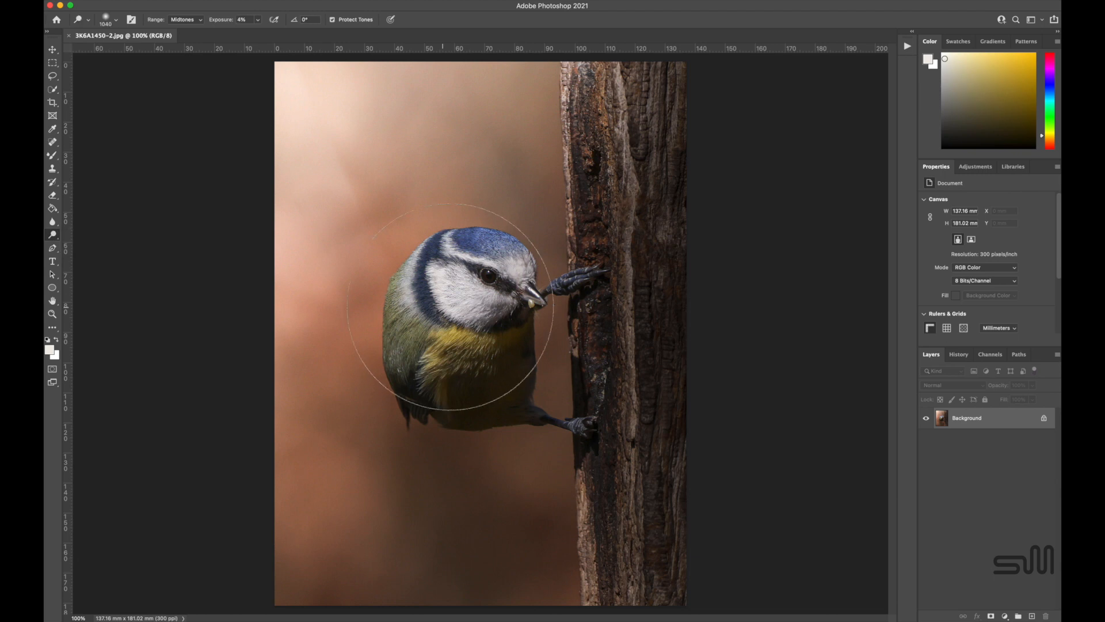
click(115, 26)
drag(119, 48, 106, 53)
click(257, 20)
scroll(481, 333, up, 3)
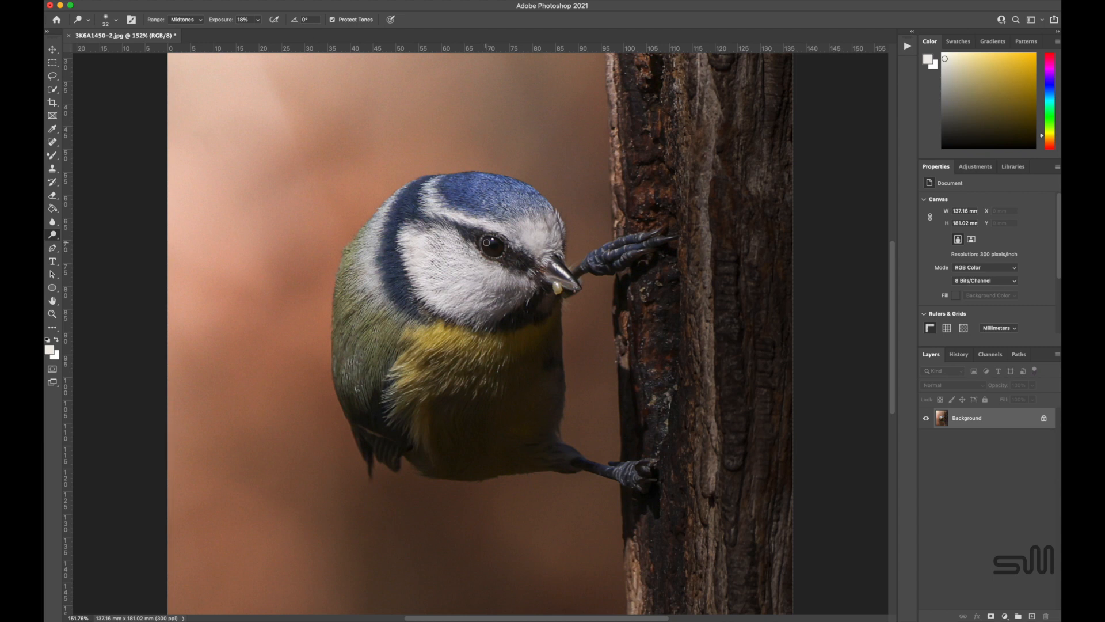
Brighten the iris of the bird's eye by dodging its shadows, midtones and highlights, reducing the brush to 15 px.
click(185, 19)
click(182, 8)
click(185, 19)
click(182, 31)
click(116, 20)
drag(107, 48, 104, 49)
key(Return)
click(185, 19)
click(184, 31)
scroll(579, 360, down, 5)
scroll(531, 282, up, 5)
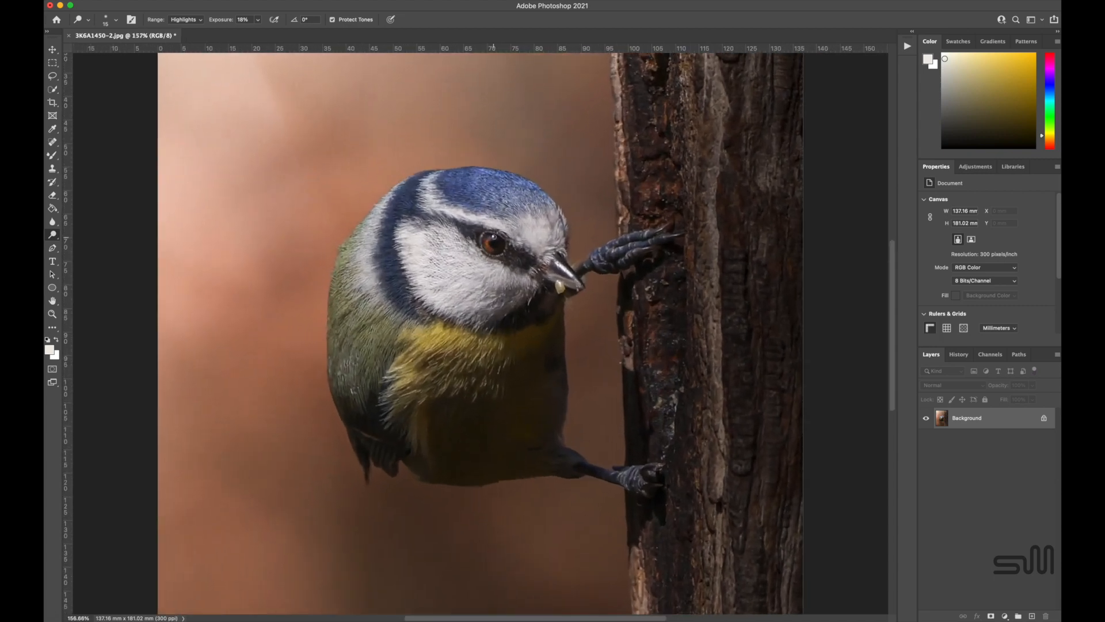
Soften the edge of the bird's eye using the Blur tool with a 27 px brush at 59% strength.
click(53, 222)
click(116, 20)
click(108, 52)
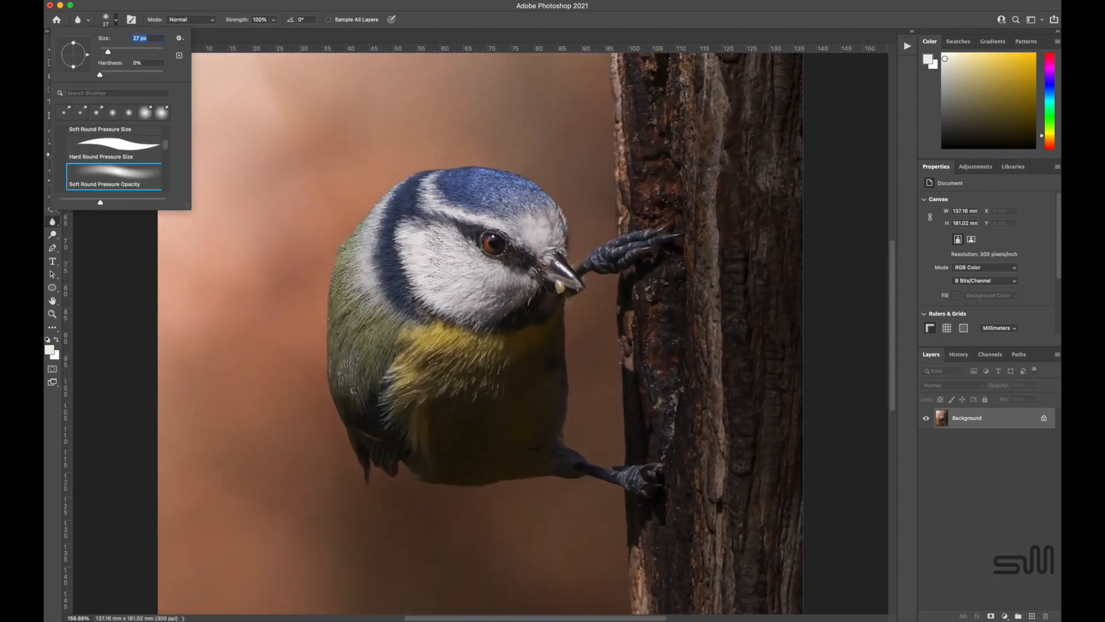
scroll(494, 224, up, 3)
click(273, 20)
drag(272, 32, 256, 33)
click(489, 220)
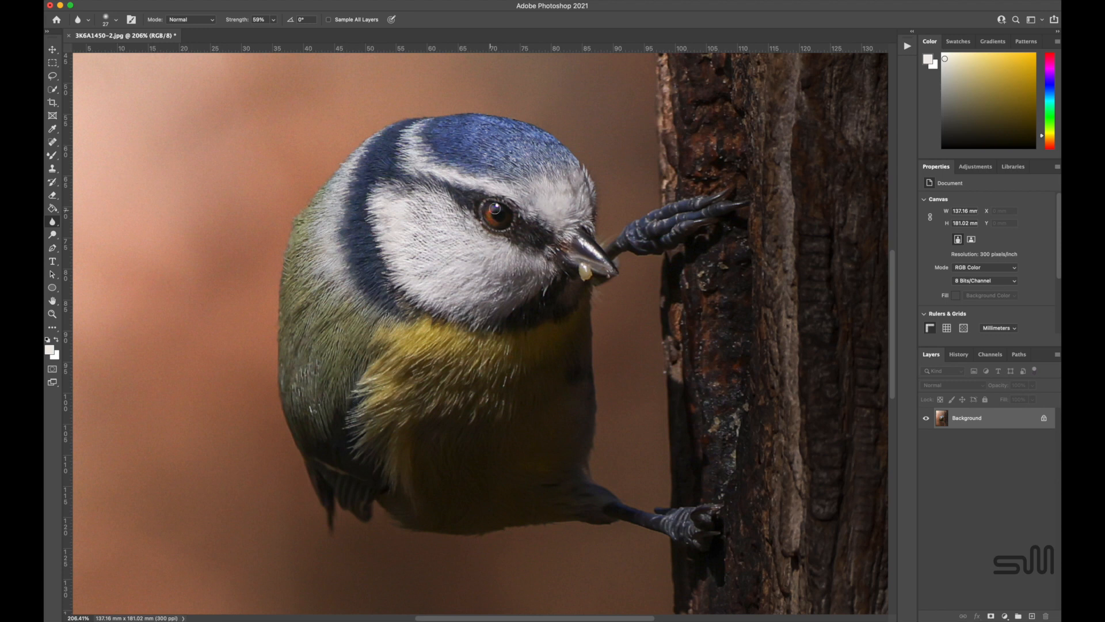
scroll(491, 210, down, 5)
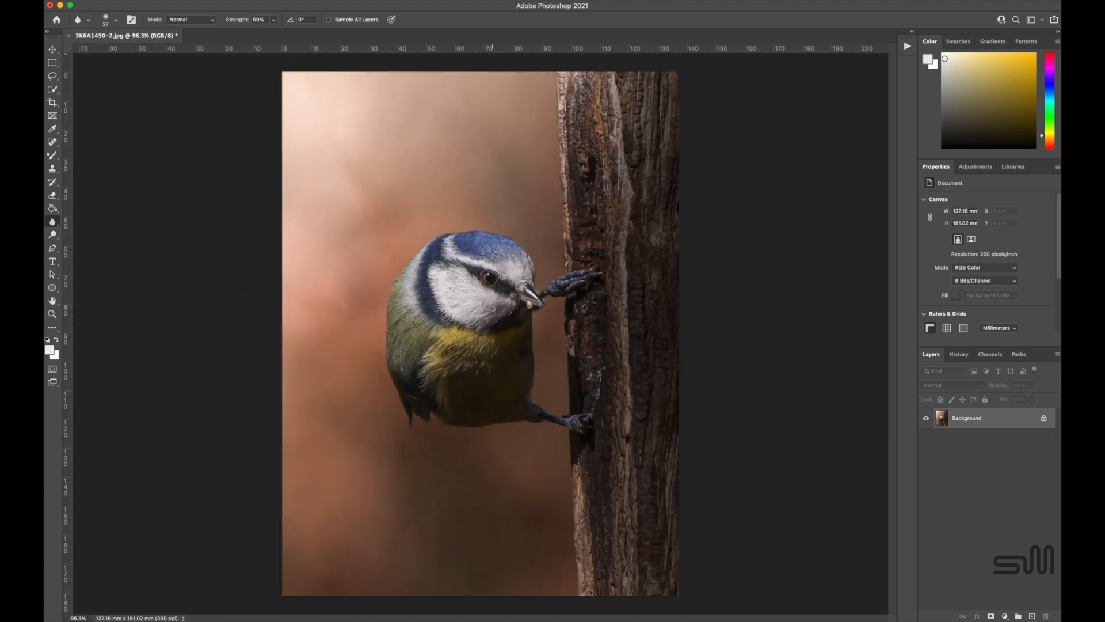
Add a Color Lookup adjustment layer with the Kodak Killer_4.AF219147.cube 3DLUT and set its opacity to 42%.
click(982, 167)
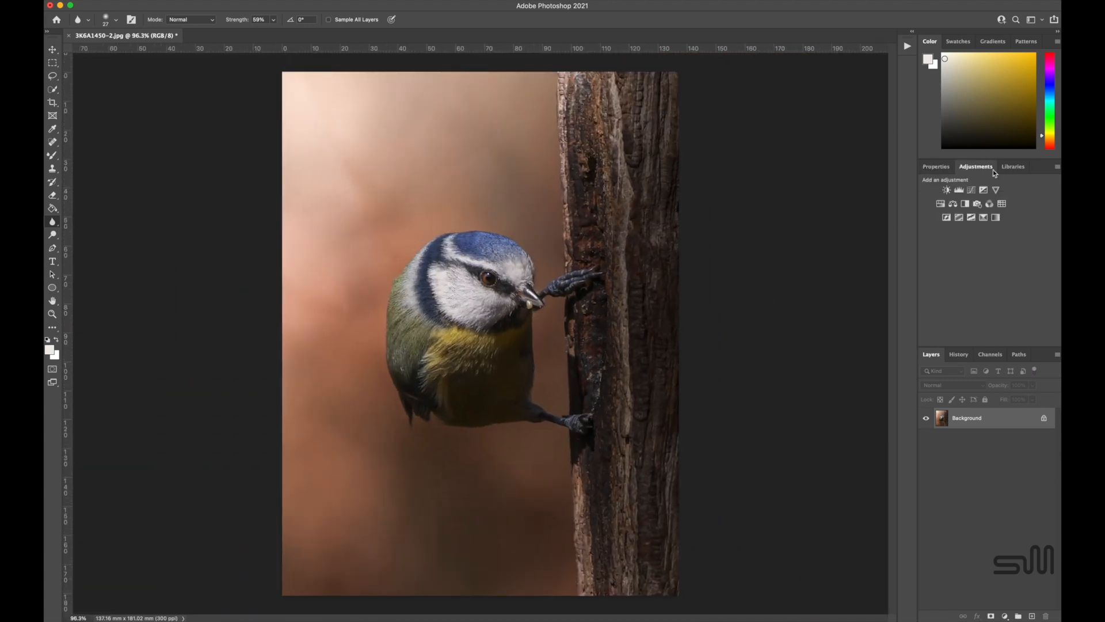
click(1002, 203)
click(995, 199)
click(994, 419)
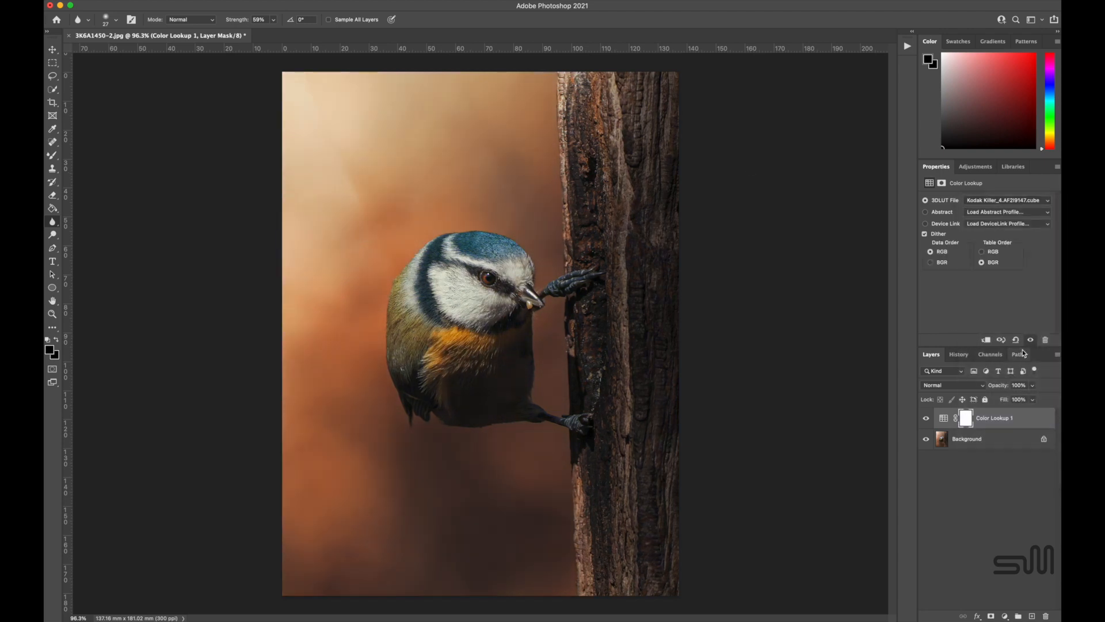
double_click(1036, 417)
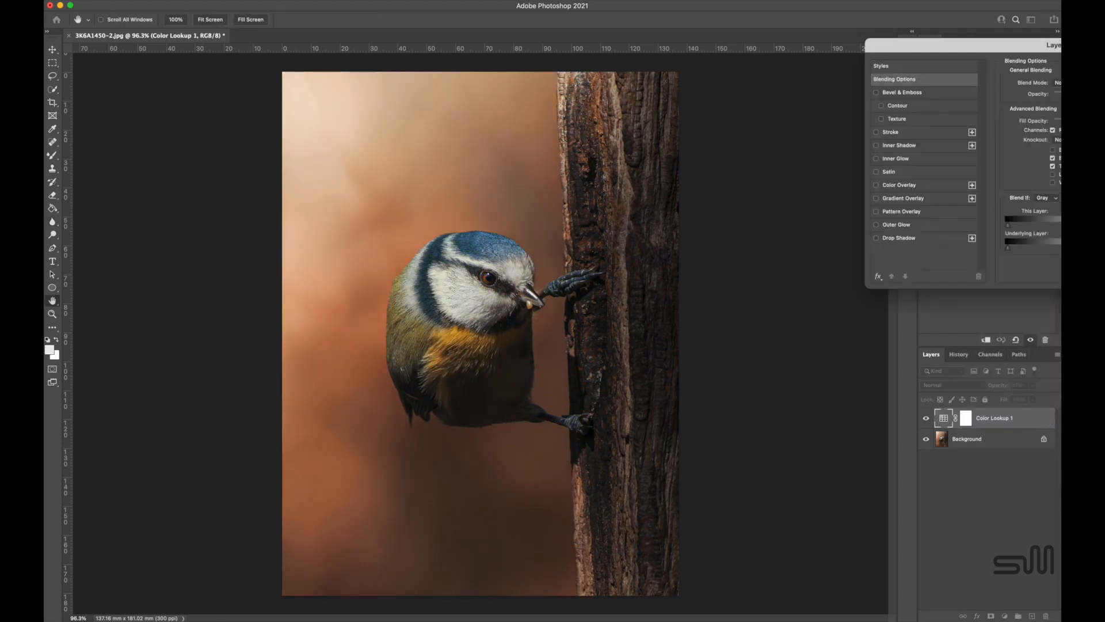
key(Return)
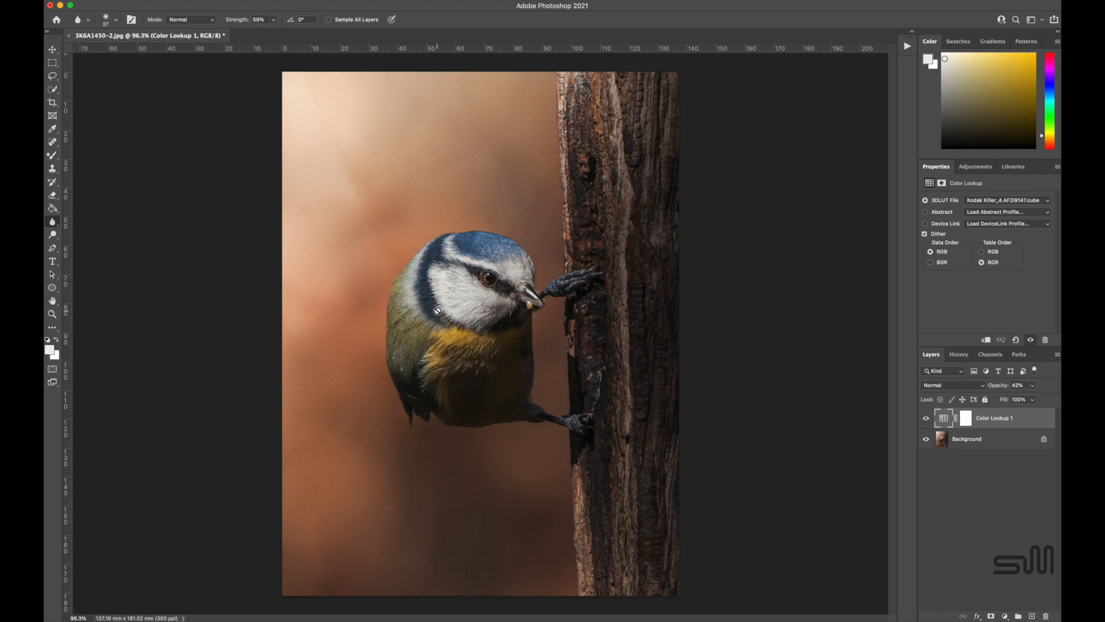
Lighten the bird's yellow breast and side on the Background layer using the Dodge tool with a 114 px brush on Midtones.
click(52, 235)
key(alt+bracketleft)
click(193, 10)
click(116, 20)
click(135, 50)
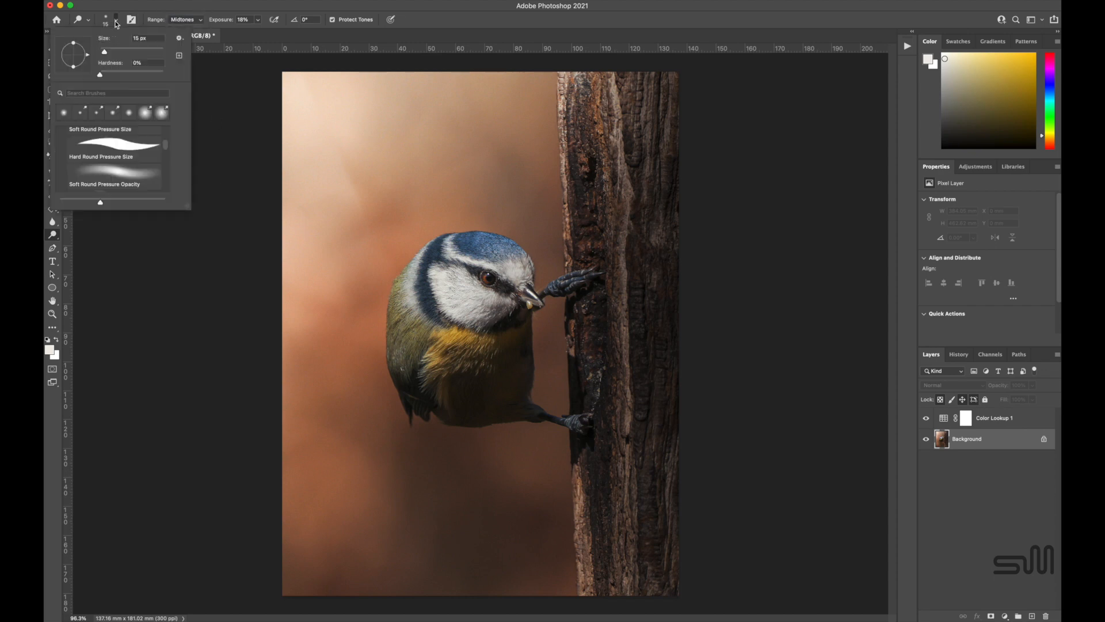
click(469, 352)
mouse_move(469, 352)
mouse_down()
mouse_move(401, 303)
mouse_move(435, 345)
mouse_move(518, 360)
mouse_move(417, 373)
mouse_up()
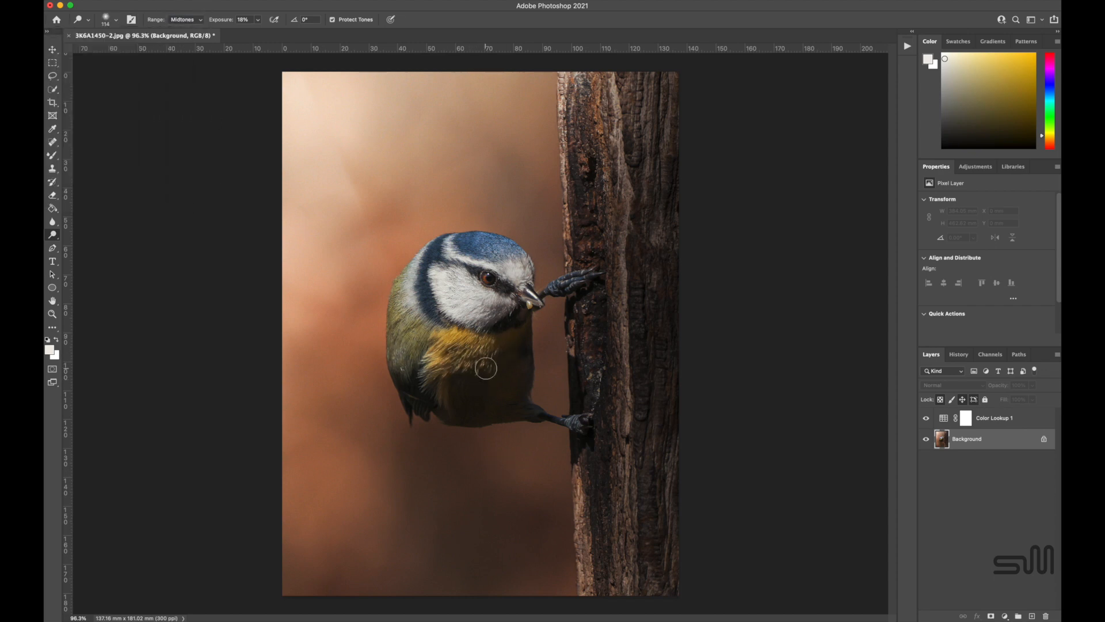
Saturate the bird's plumage with a 130 px Sponge at 13% flow and dodge the midtones of the yellow breast again.
click(52, 234)
click(86, 253)
click(246, 20)
click(406, 340)
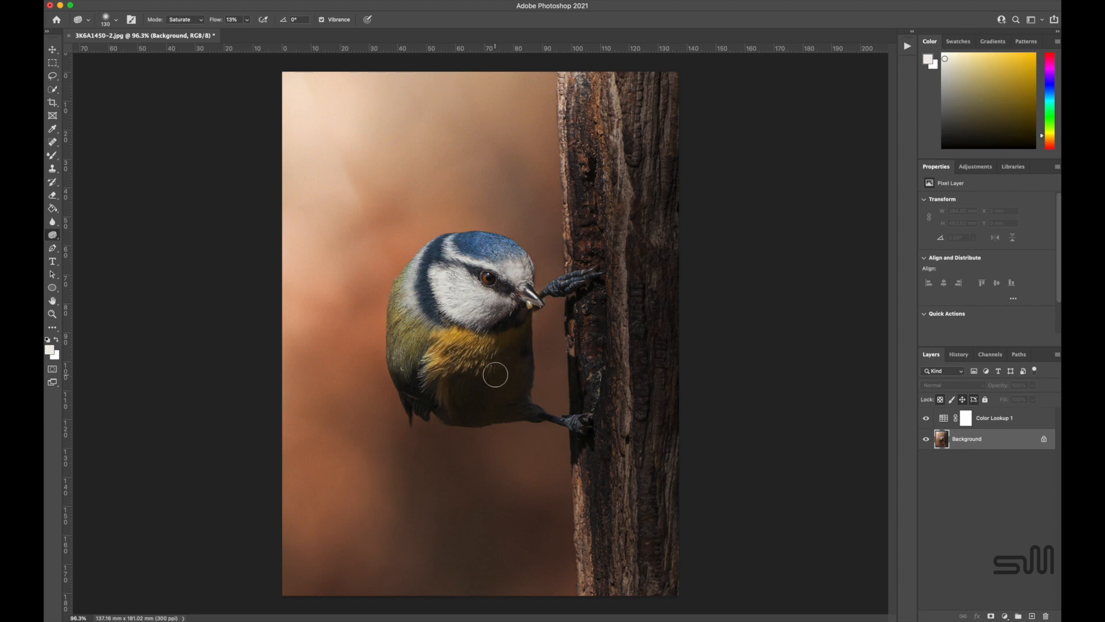
click(53, 235)
click(87, 227)
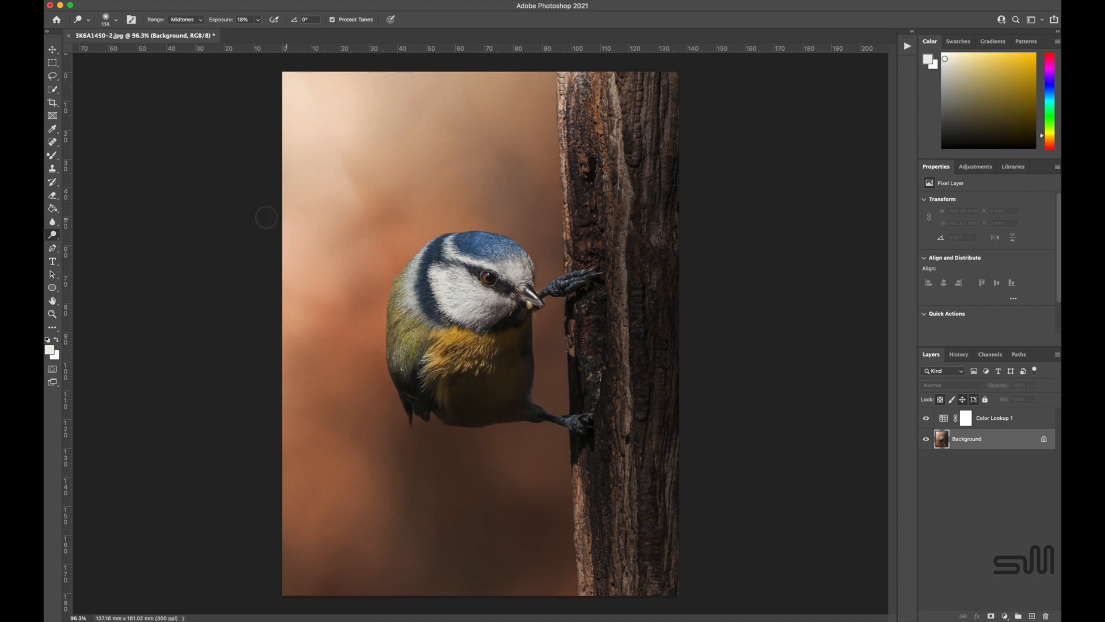
Darken the bird's lower belly using the Burn tool with a 178 px brush at 15% exposure, first on Midtones, then on Shadows.
click(53, 235)
click(87, 242)
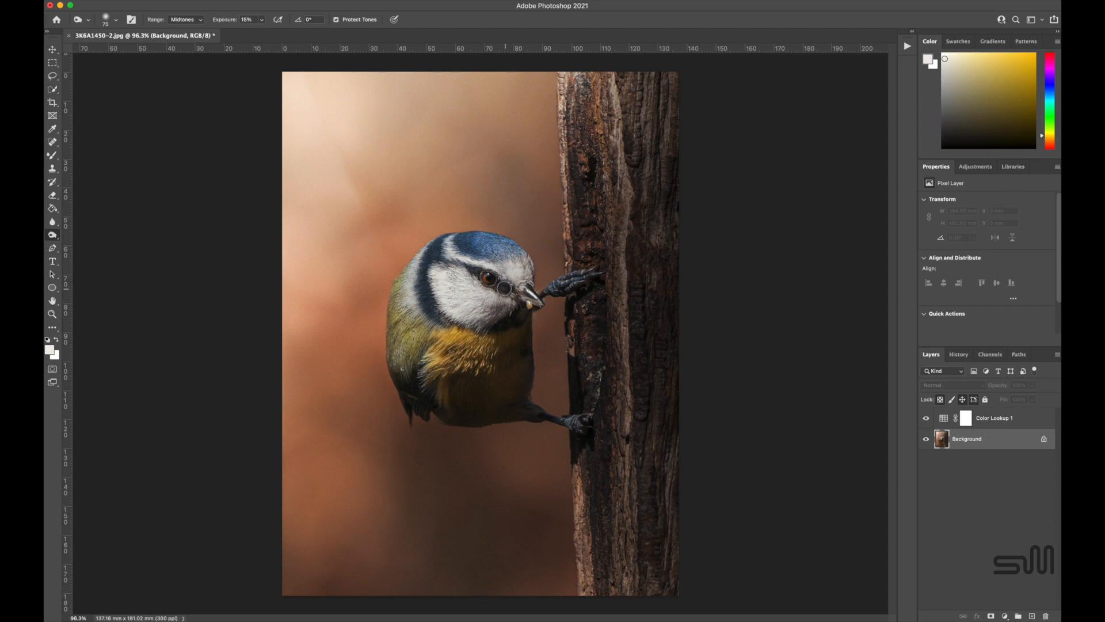
click(116, 20)
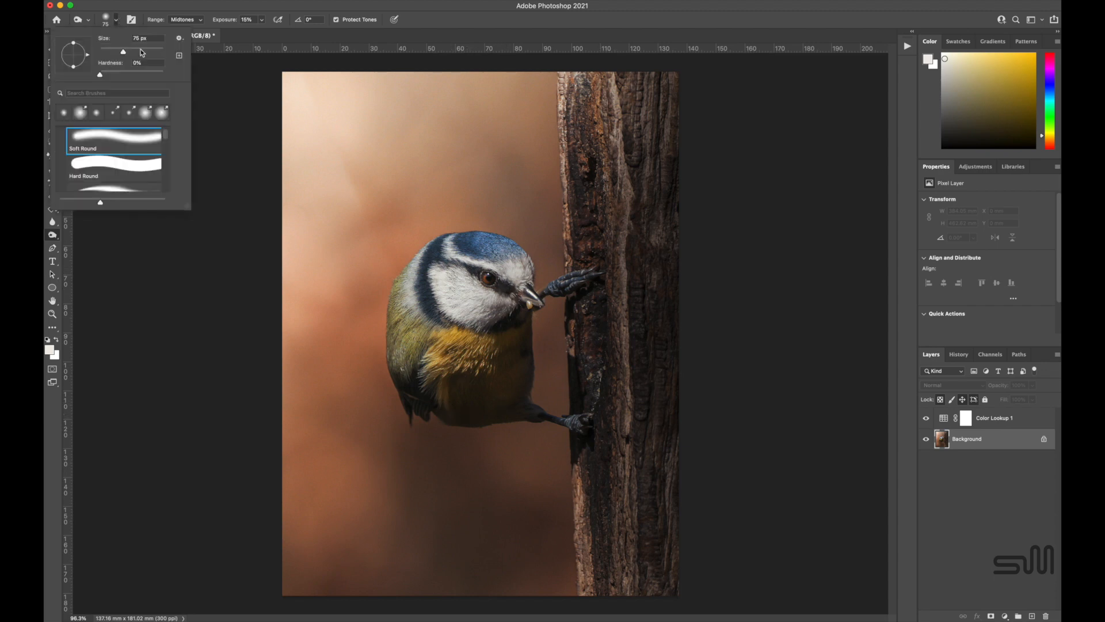
click(476, 410)
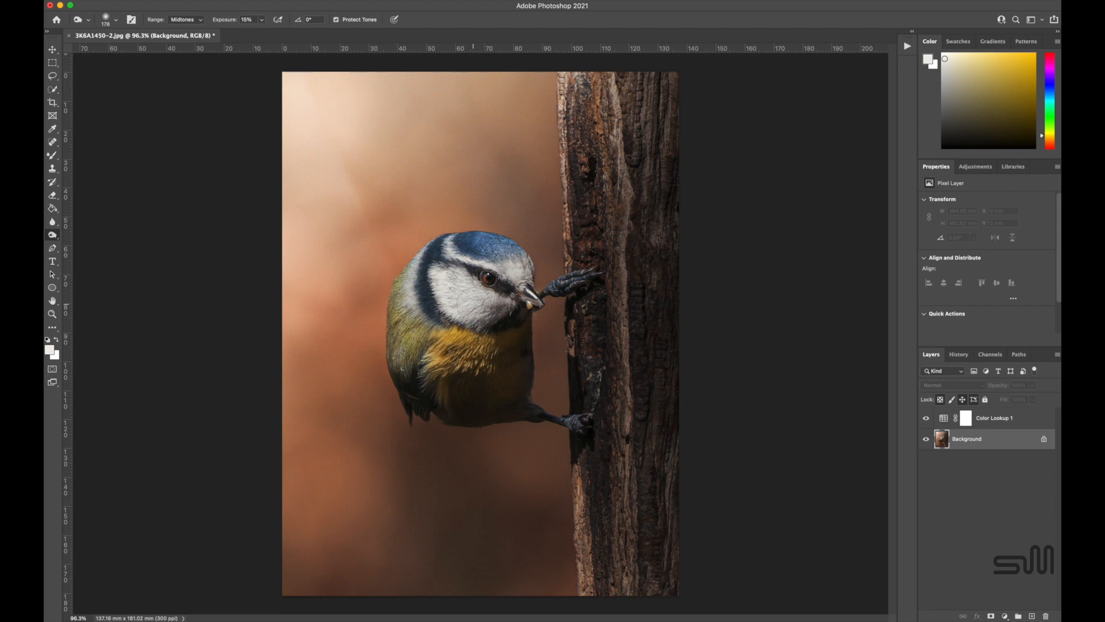
key(alt+shift+s)
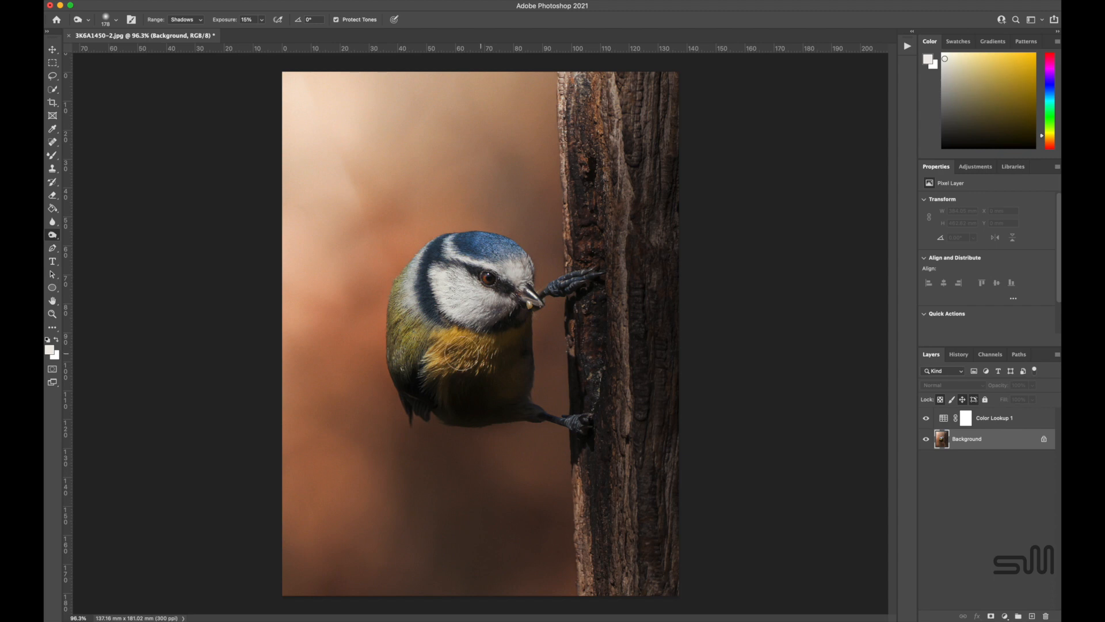
Try to remove the pale speck under the bird's beak using the Spot Healing Brush at 33 px.
scroll(501, 400, down, 3)
scroll(501, 397, up, 2)
click(51, 143)
click(115, 20)
scroll(532, 333, up, 3)
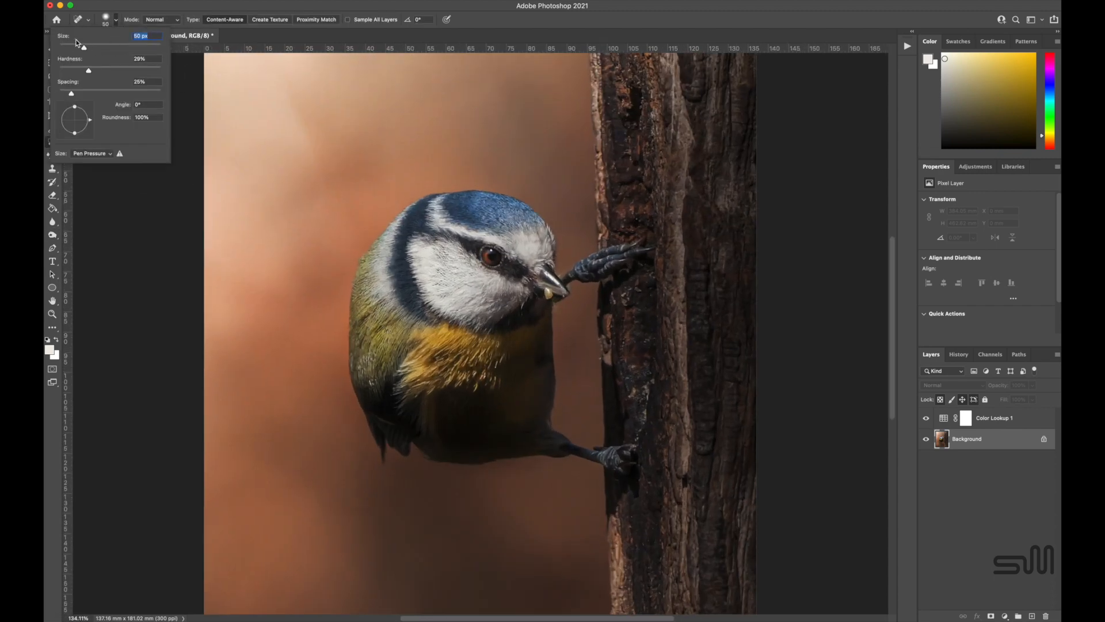
click(551, 294)
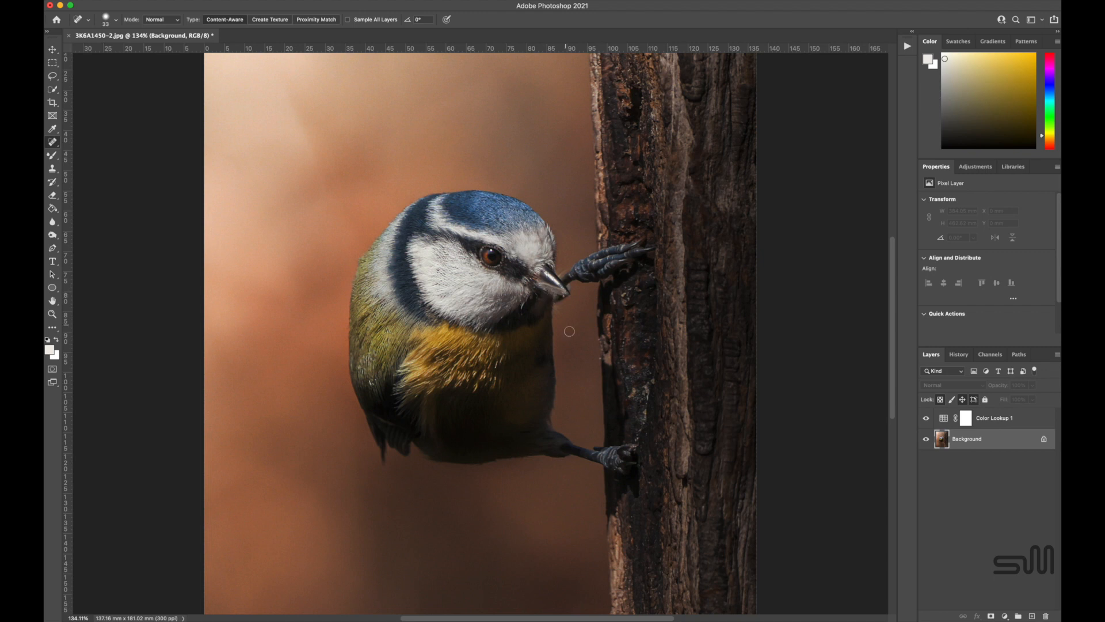
Undo the spot healing on the beak by reverting to the earlier history state.
click(958, 354)
click(962, 557)
click(933, 355)
Cover the pale speck under the bird's beak using the Clone Stamp tool with a 25 px brush.
key(s)
click(115, 19)
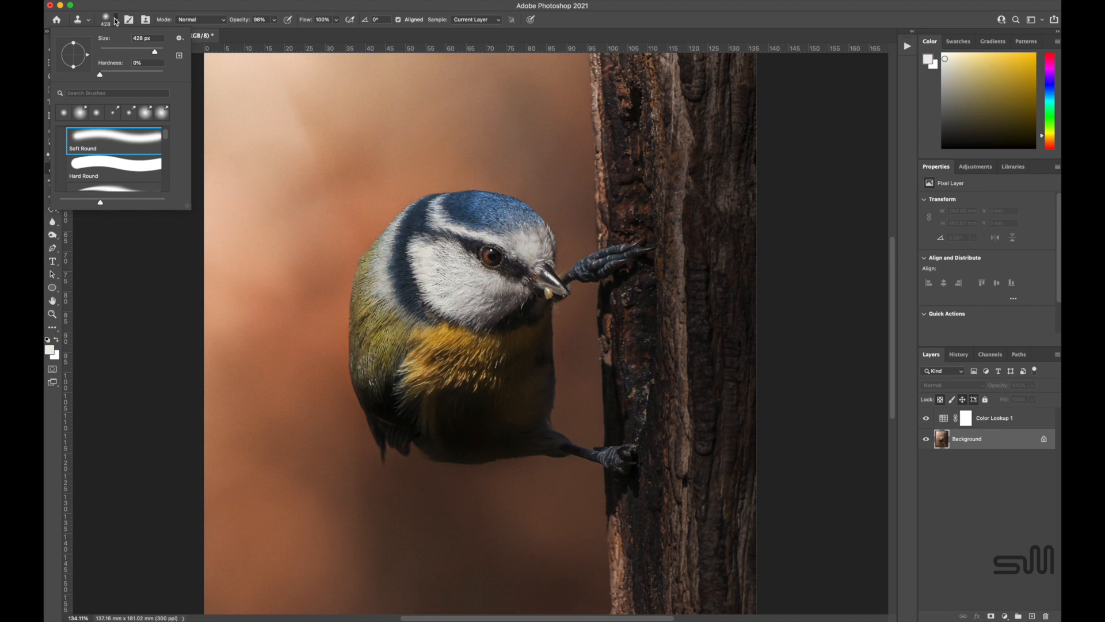
key(Return)
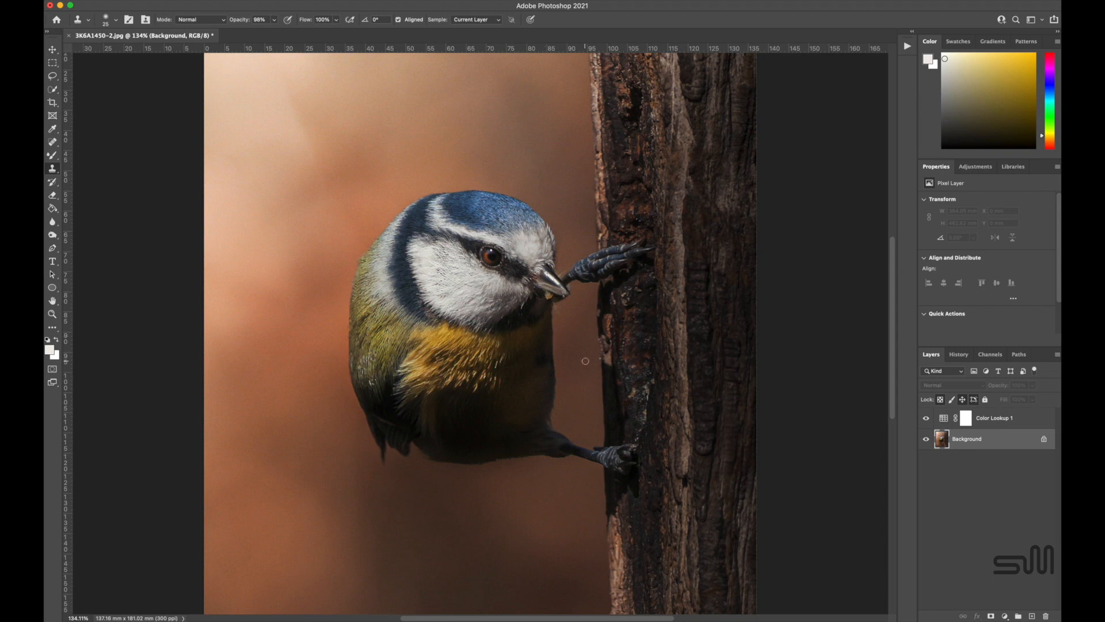
click(49, 349)
click(625, 278)
click(223, 484)
drag(53, 155, 81, 156)
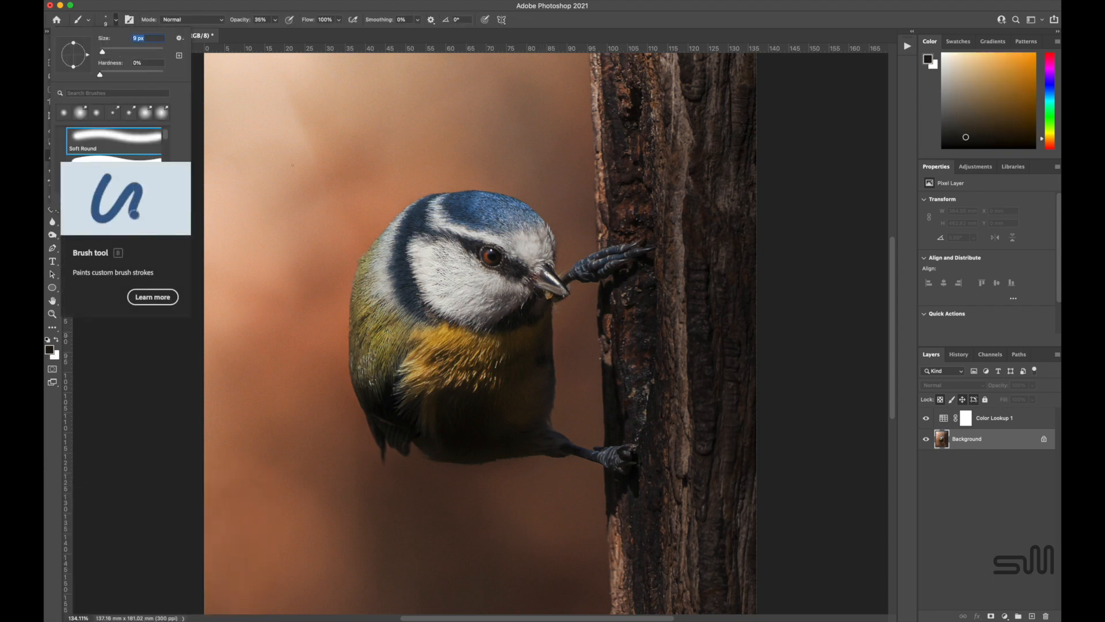
click(276, 20)
drag(281, 27, 293, 31)
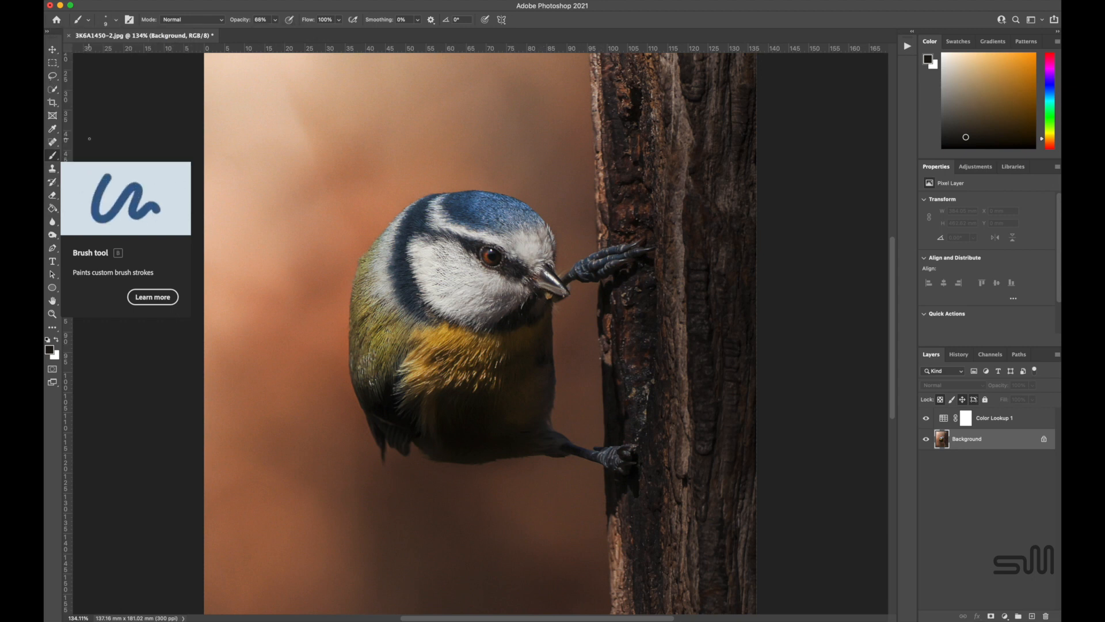
Remove the pale speck under the bird's beak using the Spot Healing Brush at 17 px.
key(j)
click(116, 20)
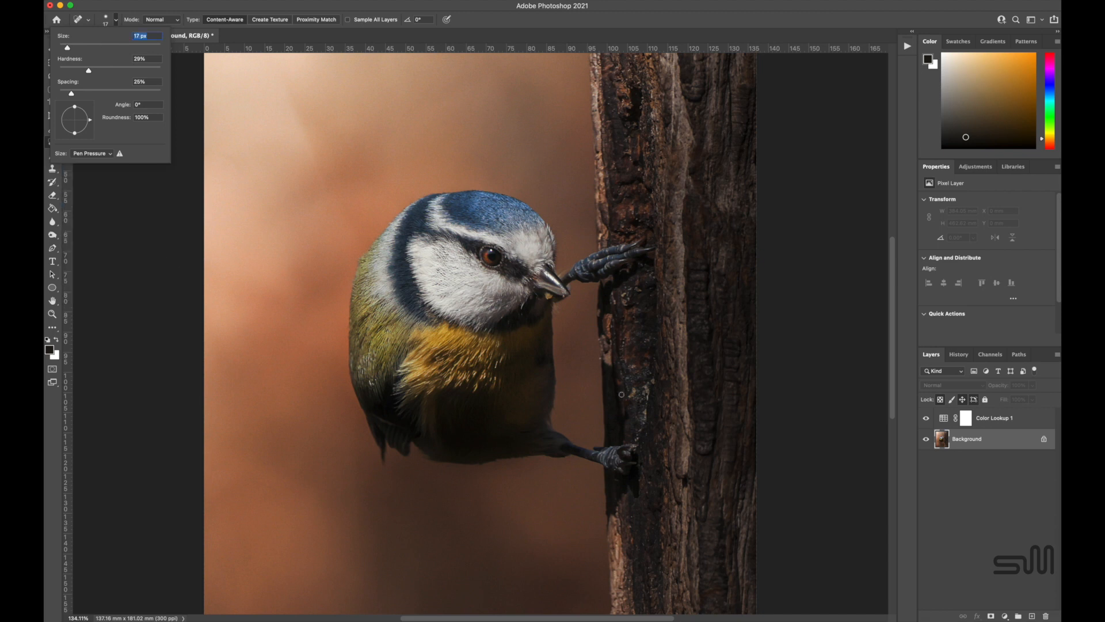
click(548, 294)
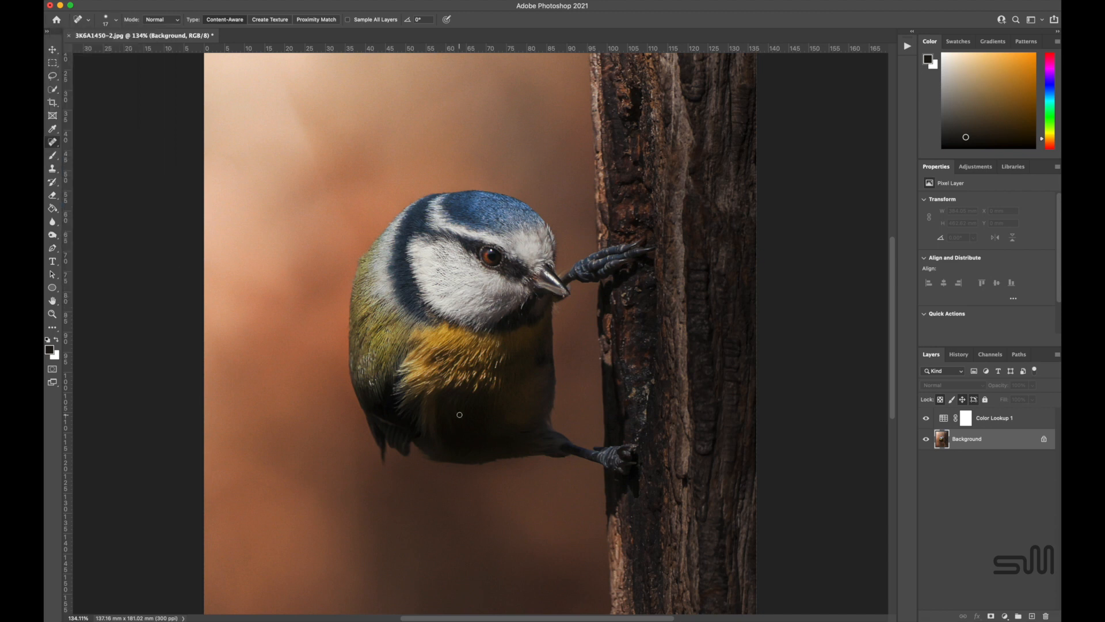
Lighten the bird's upper foot using the Dodge tool set to Midtones with an adjusted brush size.
scroll(493, 459, down, 8)
scroll(508, 354, up, 6)
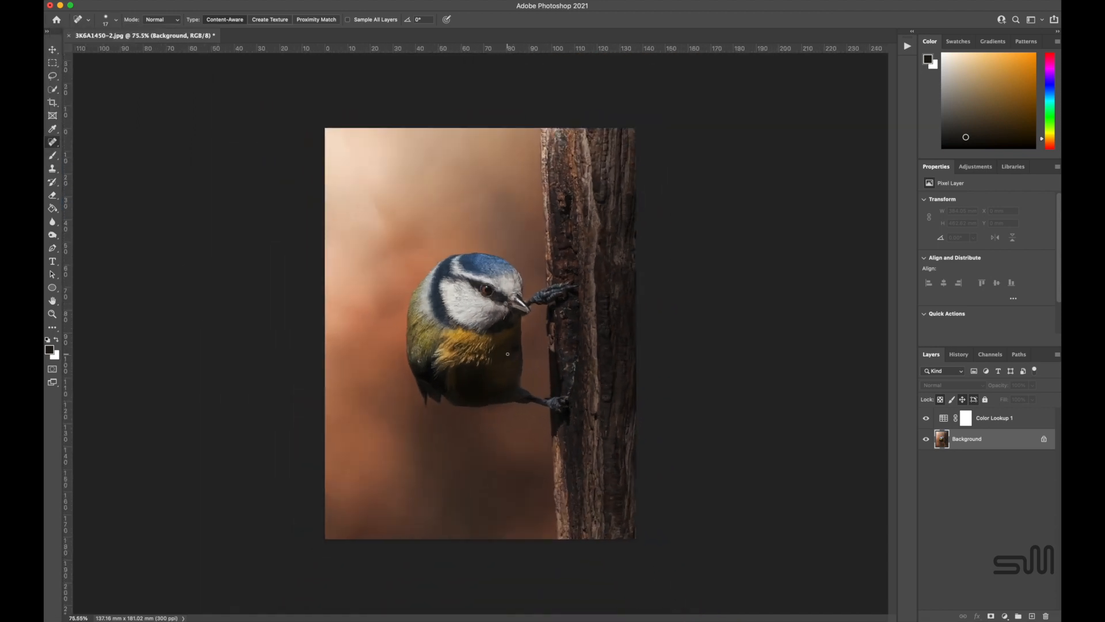
scroll(507, 353, down, 2)
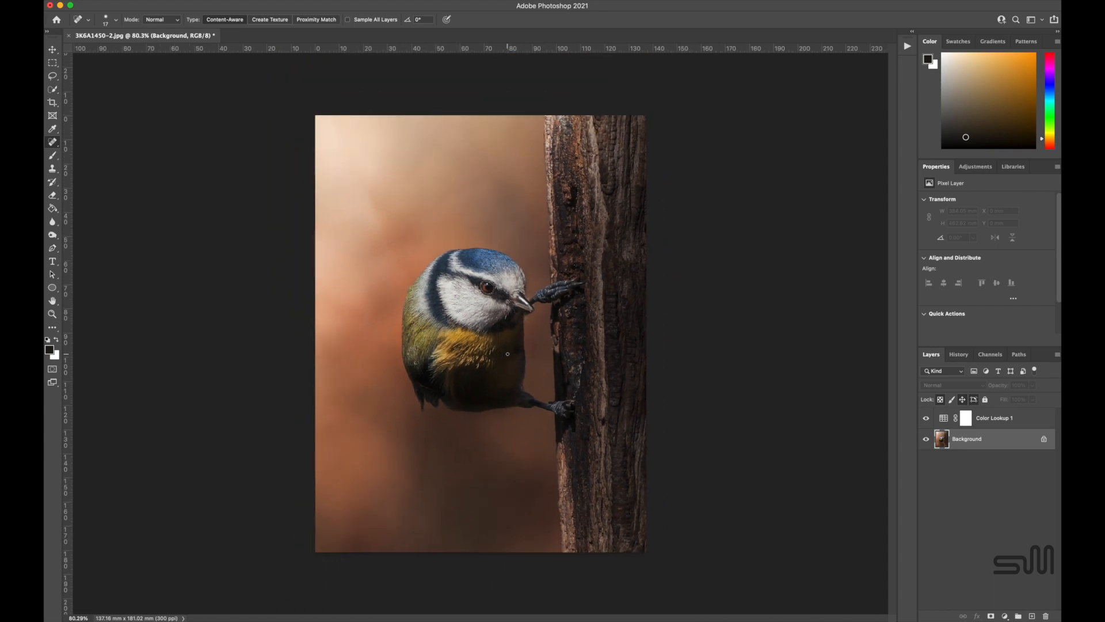
scroll(508, 353, up, 1)
right_click(52, 235)
click(92, 235)
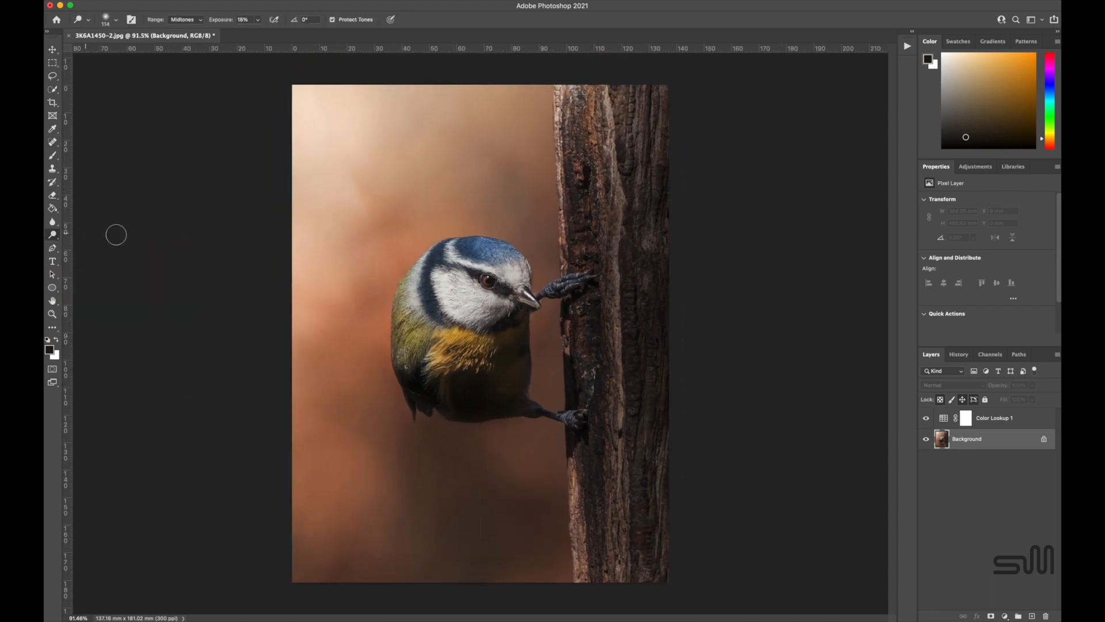
click(116, 21)
drag(122, 52, 120, 51)
click(567, 291)
Darken the trunk around and beside the bird's feet using the Burn tool with a 178 px brush, Shadows range and 15% exposure.
right_click(51, 237)
click(92, 246)
mouse_move(579, 352)
mouse_down()
mouse_move(595, 443)
mouse_move(582, 435)
mouse_move(596, 404)
mouse_up()
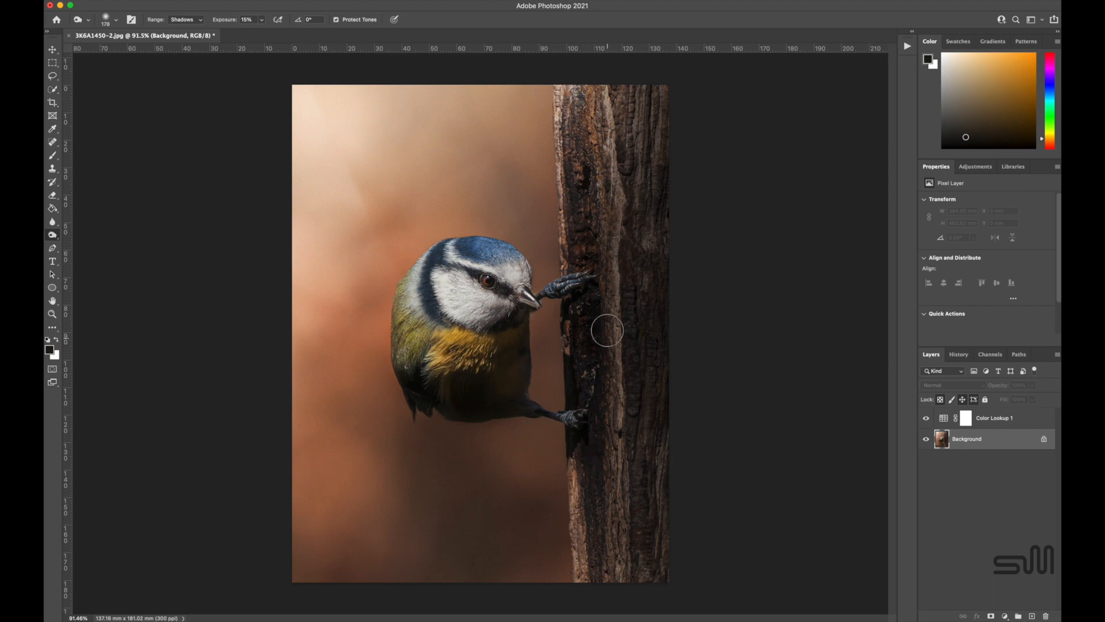
drag(608, 330, 666, 407)
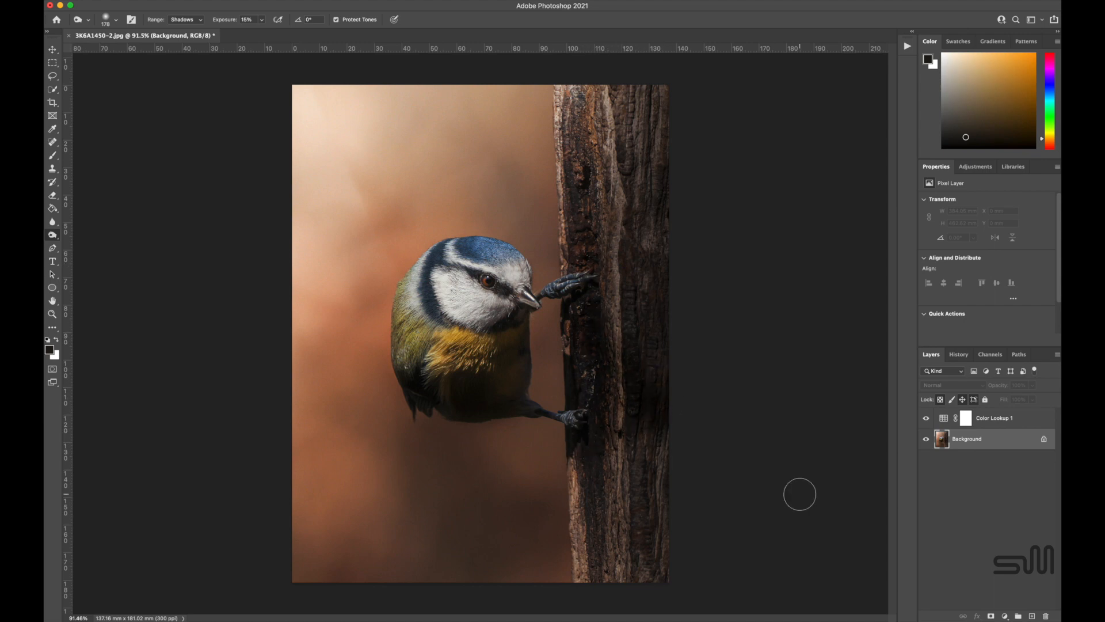
Desaturate the bird's eye using the Sponge tool in Desaturate mode with a small brush at 42% flow.
scroll(657, 390, down, 5)
scroll(656, 390, up, 7)
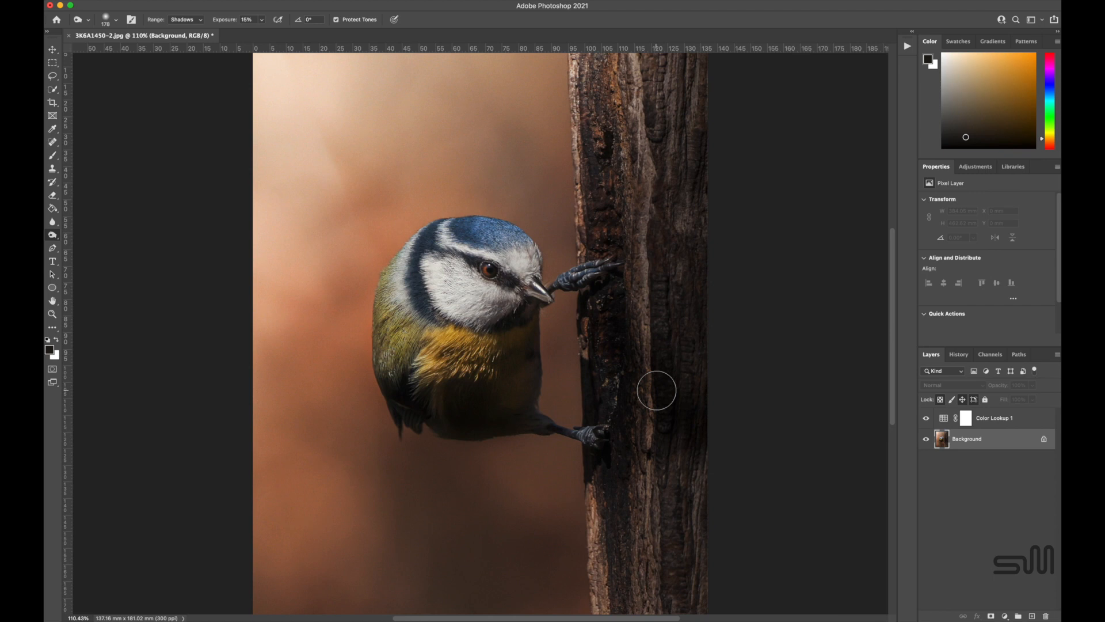
right_click(52, 235)
click(87, 255)
click(190, 19)
click(196, 12)
scroll(482, 333, up, 6)
click(115, 20)
drag(113, 51, 109, 51)
click(491, 217)
Brighten details of the bird's eye using the Dodge tool with a 7 px brush, Midtones range and 60% exposure.
right_click(52, 234)
click(86, 230)
click(258, 20)
drag(256, 36, 279, 36)
click(115, 19)
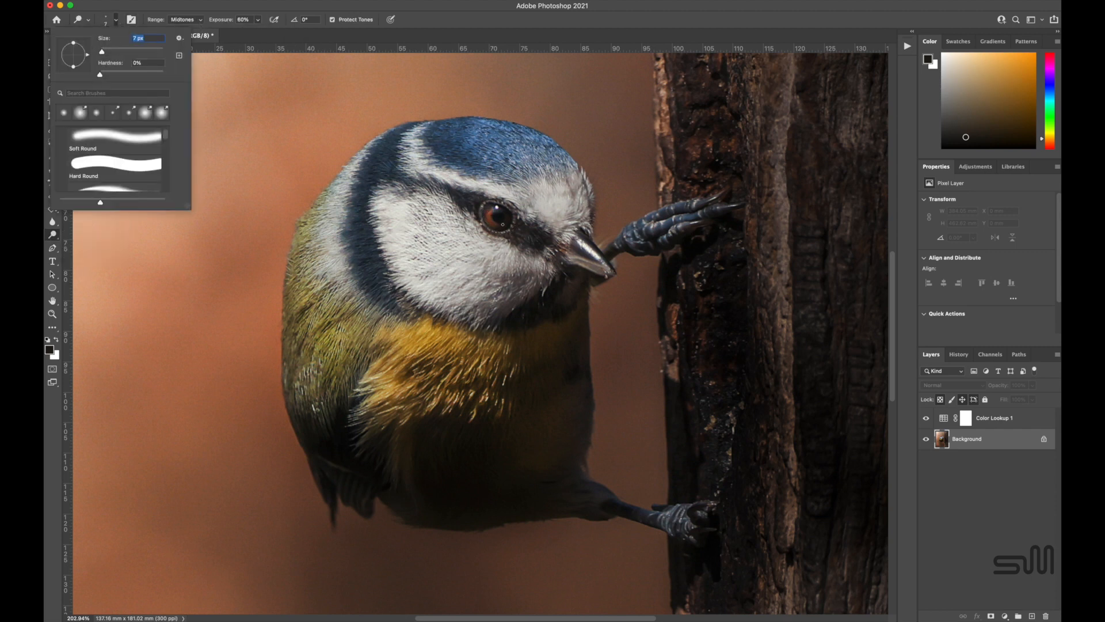
key(Return)
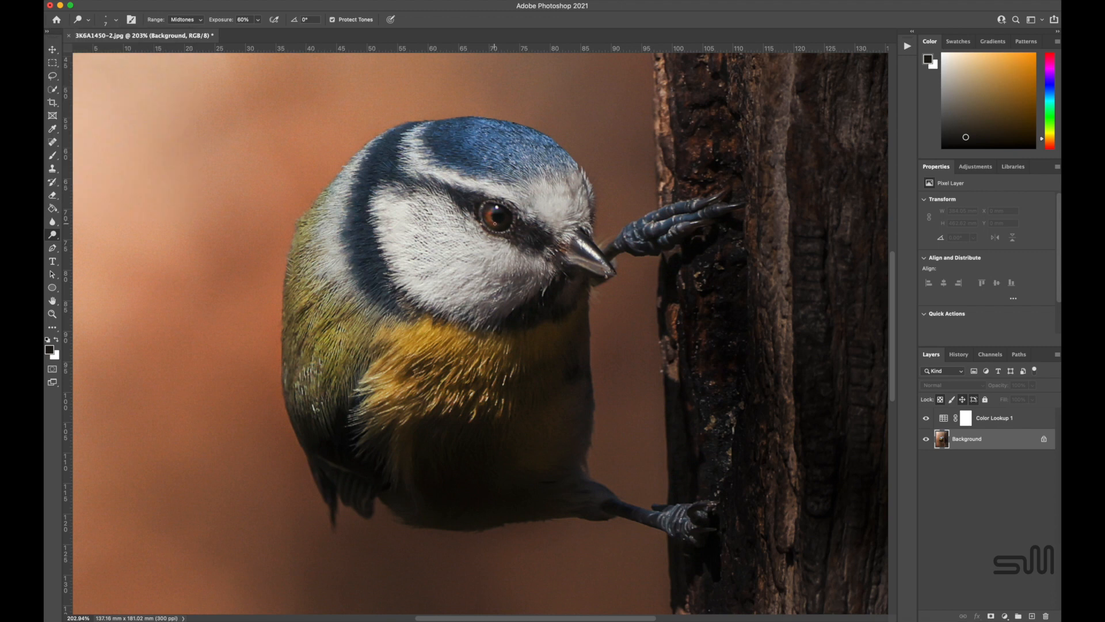
Blend the background above the bird using the Mixer Brush at 508 px, then revert the last two strokes in the history.
key(super+0)
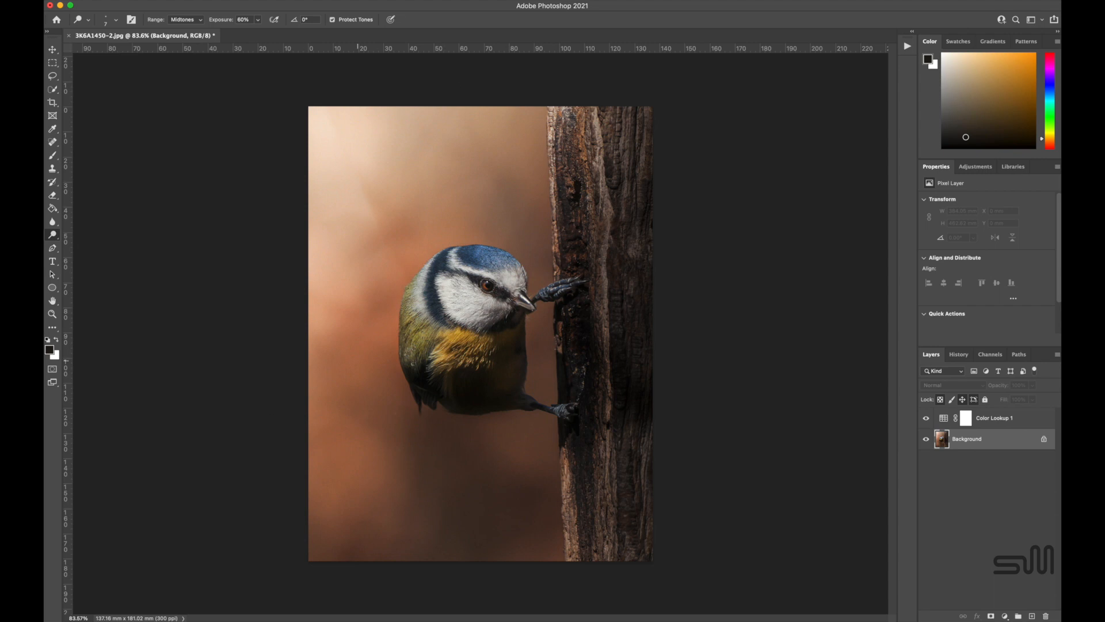
scroll(357, 361, up, 4)
click(53, 156)
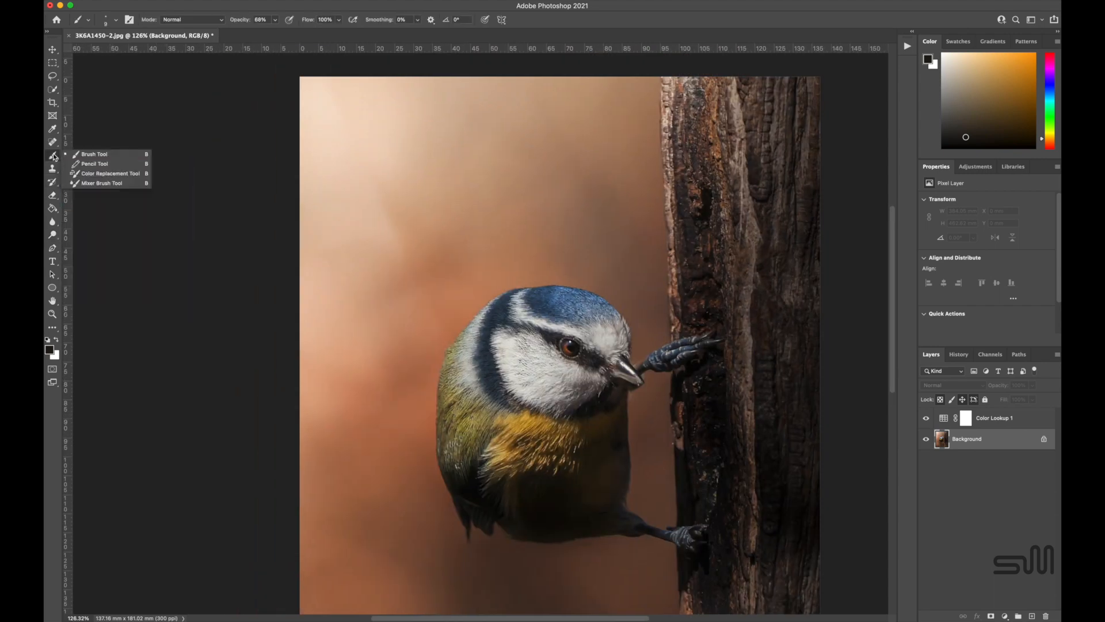
click(96, 183)
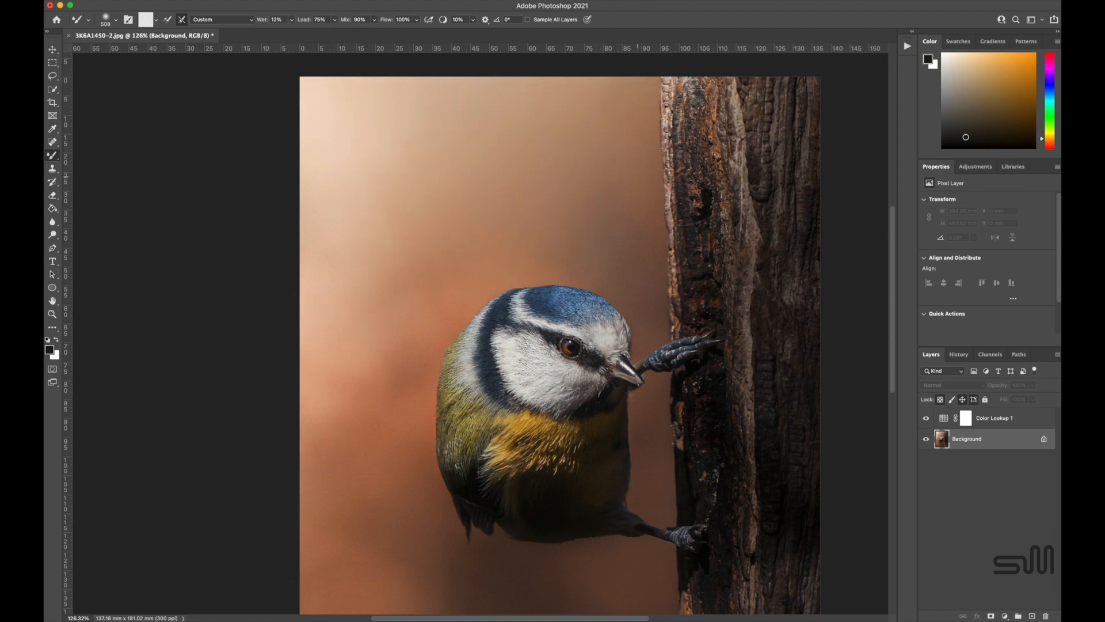
click(959, 354)
click(960, 590)
click(960, 579)
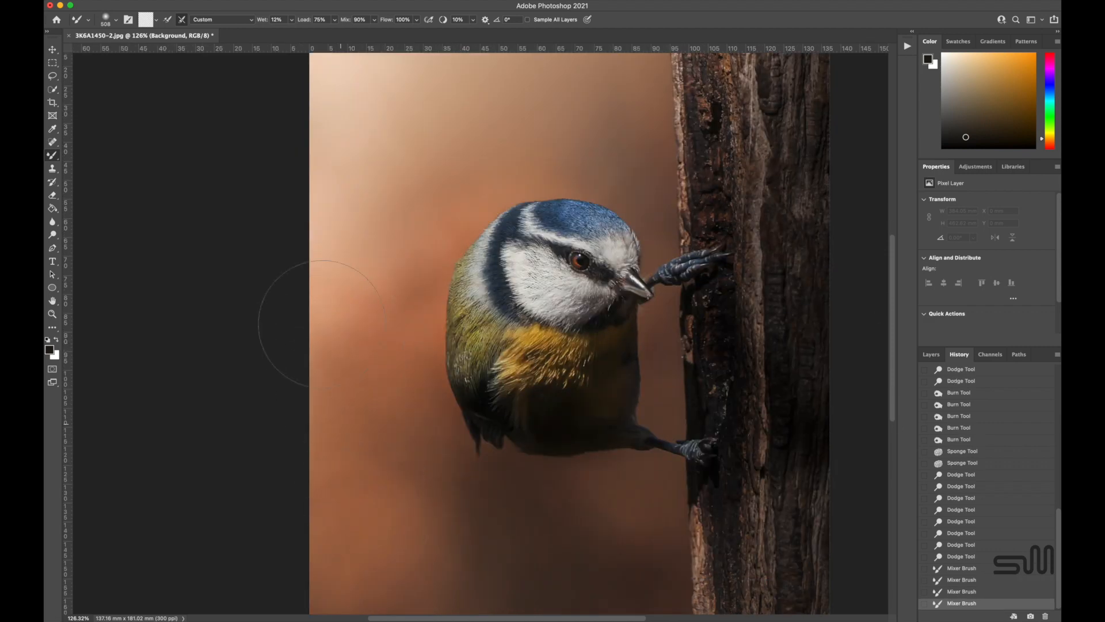
Smooth the background beside and below the bird using the Mixer Brush at 508 px with 12% wet and 90% mix.
drag(321, 323, 336, 382)
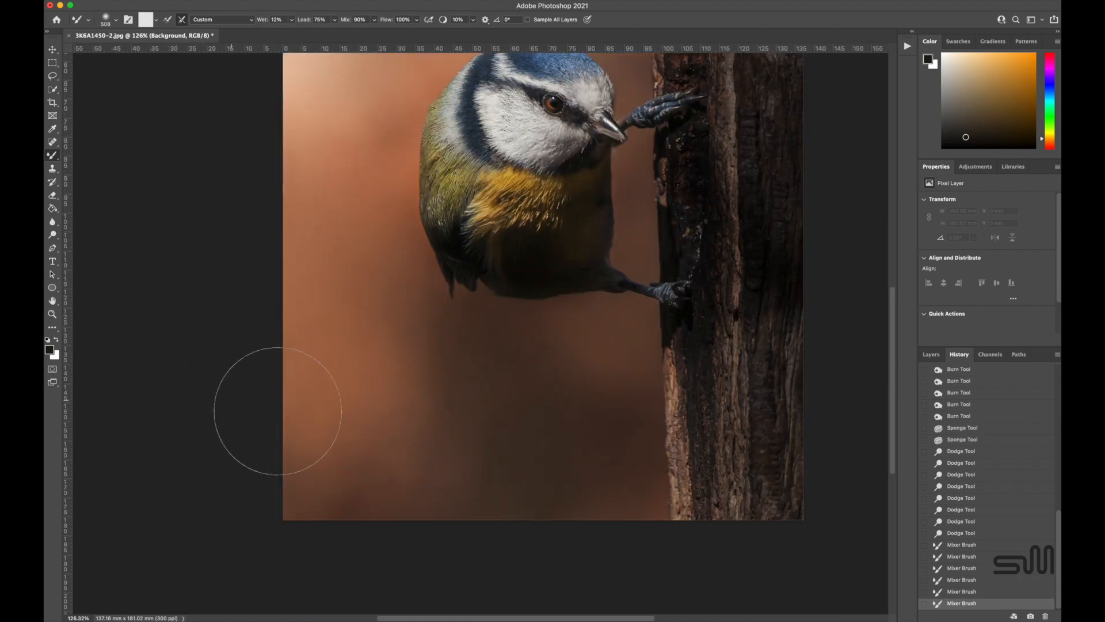
mouse_move(279, 411)
mouse_down()
mouse_move(518, 398)
mouse_move(345, 428)
mouse_move(242, 389)
mouse_up()
mouse_move(241, 389)
mouse_down()
mouse_move(370, 306)
mouse_move(597, 419)
mouse_move(582, 356)
mouse_up()
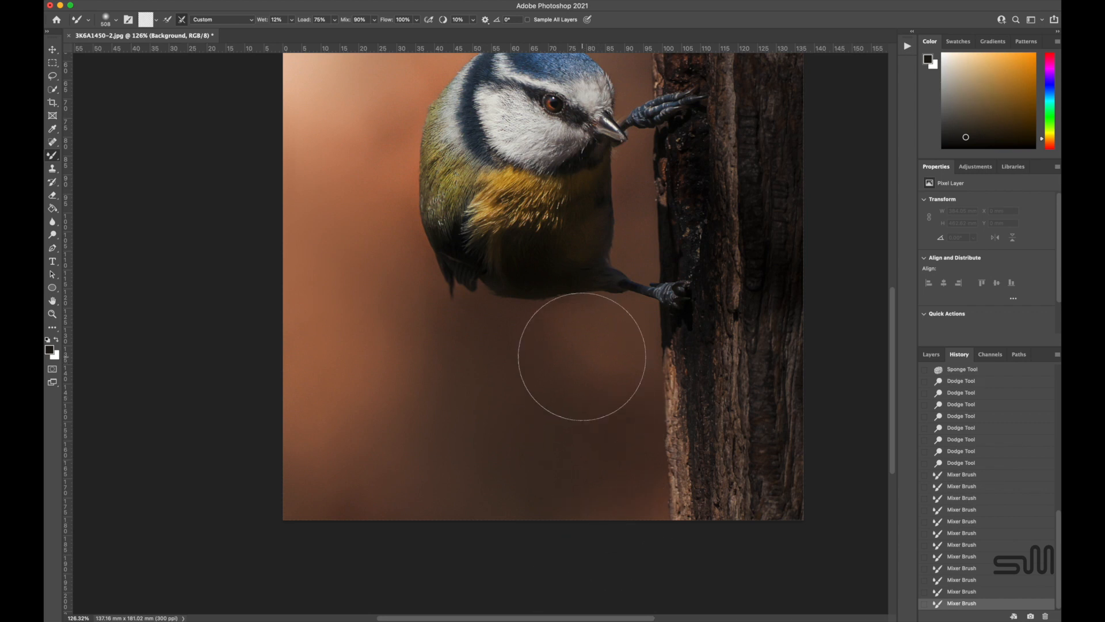
Reduce the Mixer Brush size to 252 px.
scroll(581, 356, down, 5)
click(116, 20)
drag(154, 52, 148, 51)
click(427, 221)
Try blending the background below the bird with the smaller Mixer Brush, then undo the last three strokes.
drag(399, 419, 417, 437)
mouse_move(537, 442)
mouse_down()
mouse_move(504, 464)
mouse_move(524, 471)
mouse_move(545, 440)
mouse_up()
click(539, 441)
key(super+z)
key(super+z)
key(super+z)
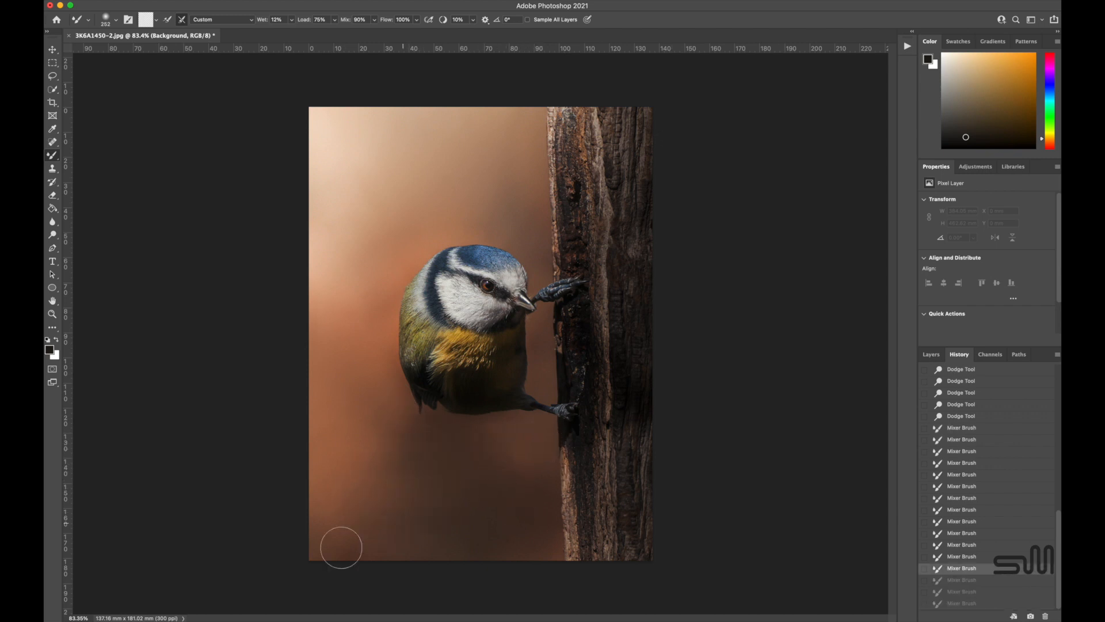
Blend the background in the photo's lower-left area and above the bird beside the trunk using the 252 px Mixer Brush.
drag(340, 542, 420, 491)
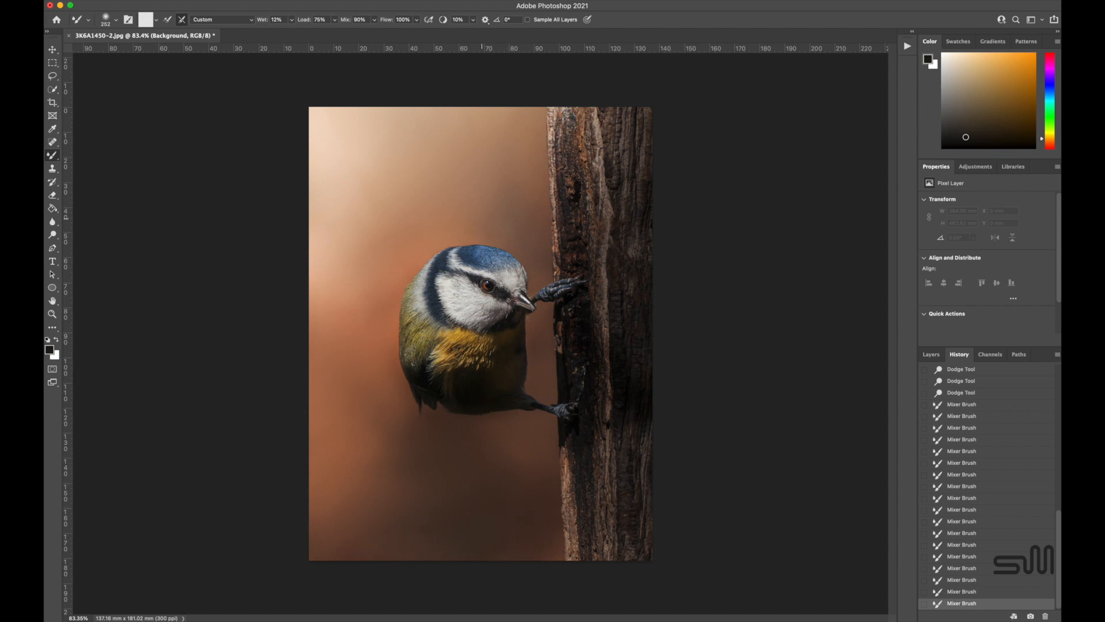
mouse_move(512, 223)
mouse_down()
mouse_move(512, 89)
mouse_move(514, 115)
mouse_up()
Darken the far side of the trunk using the Burn tool with a 178 px brush, Shadows range and 15% exposure.
scroll(429, 380, down, 4)
click(931, 355)
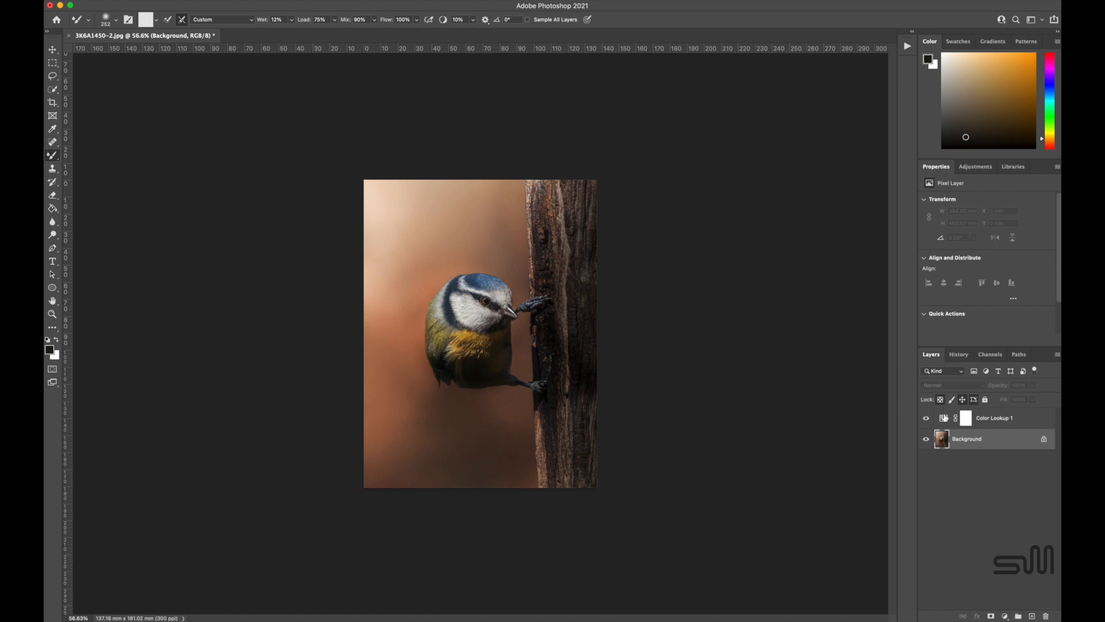
drag(52, 235, 86, 247)
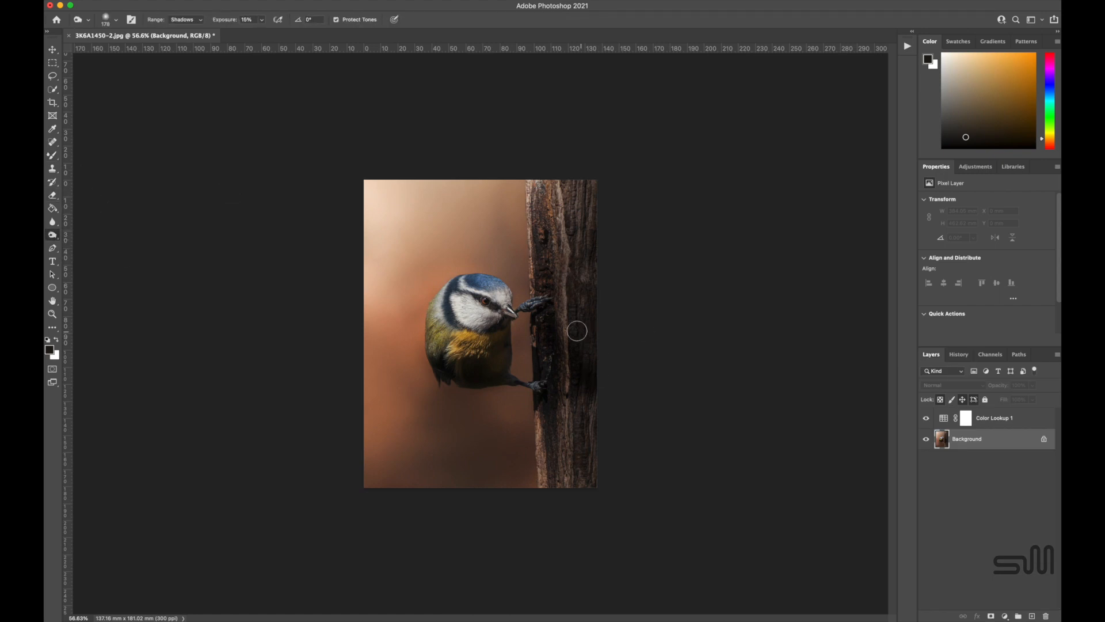
scroll(523, 197, up, 3)
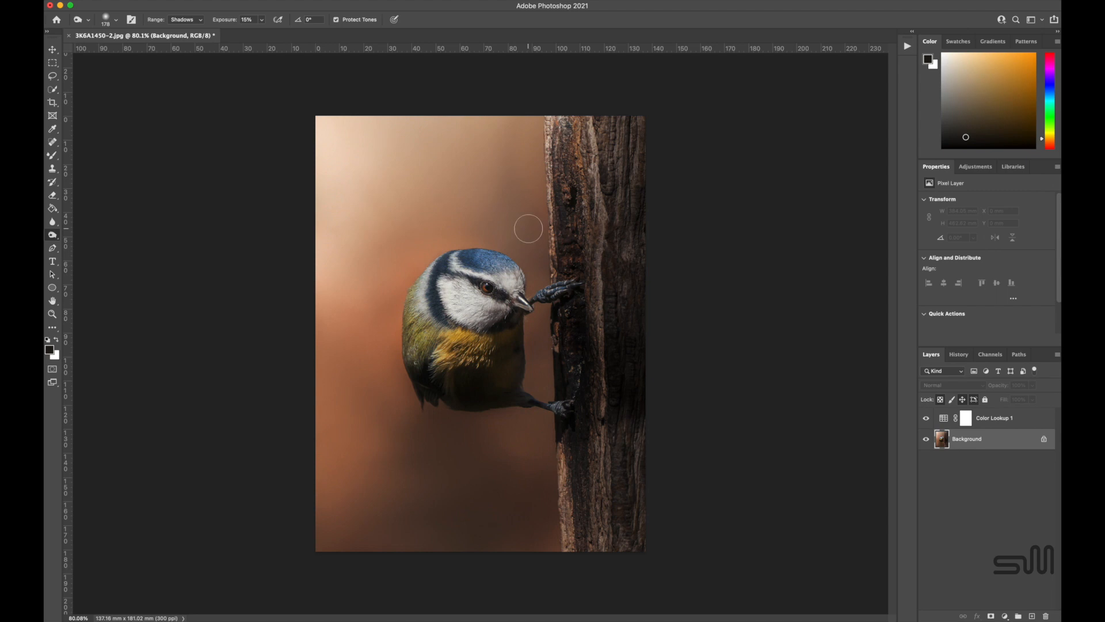
Desaturate the bird's eye further using the Sponge tool at 42% flow.
scroll(528, 228, up, 3)
drag(52, 235, 85, 252)
drag(490, 275, 489, 275)
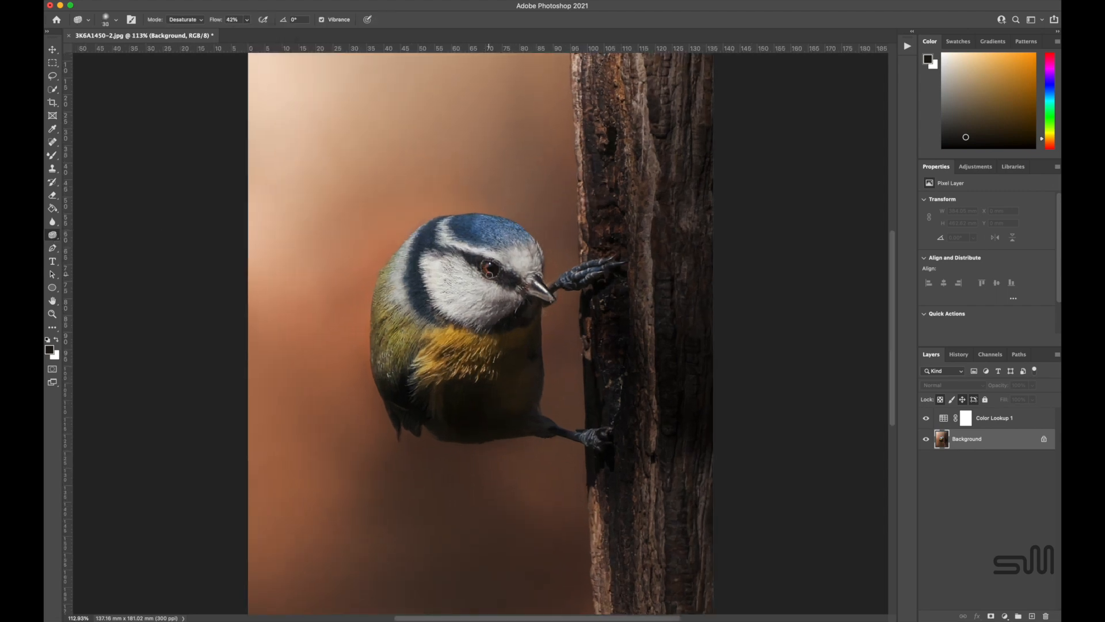
Touch up the tip of the bird's beak using the Spot Healing Brush at 17 px.
scroll(489, 275, down, 3)
scroll(509, 295, up, 2)
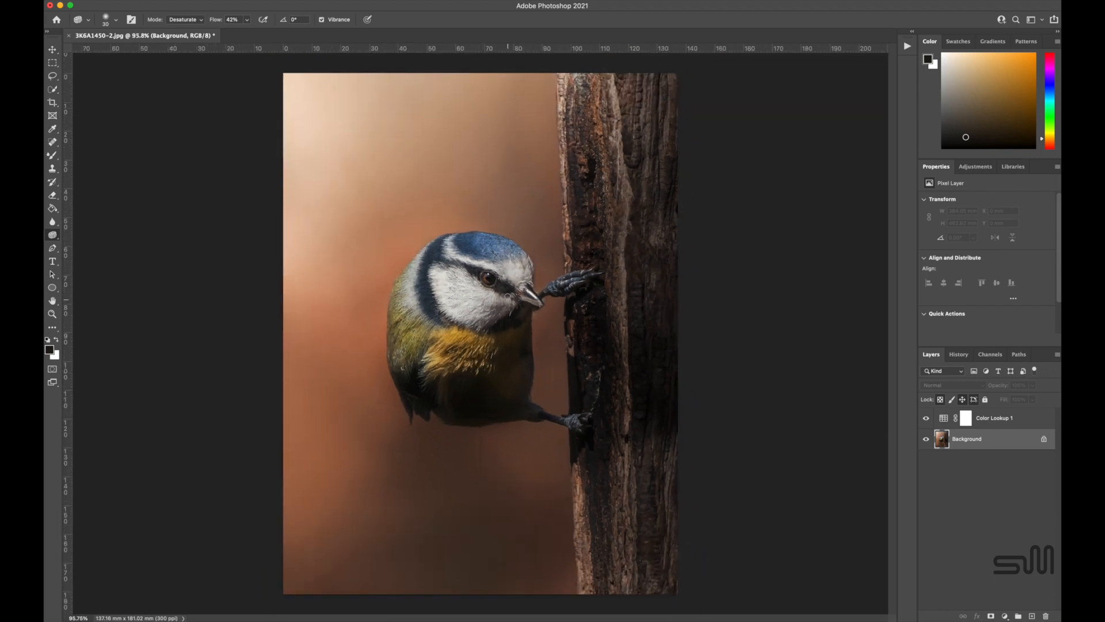
scroll(538, 343, up, 2)
key(j)
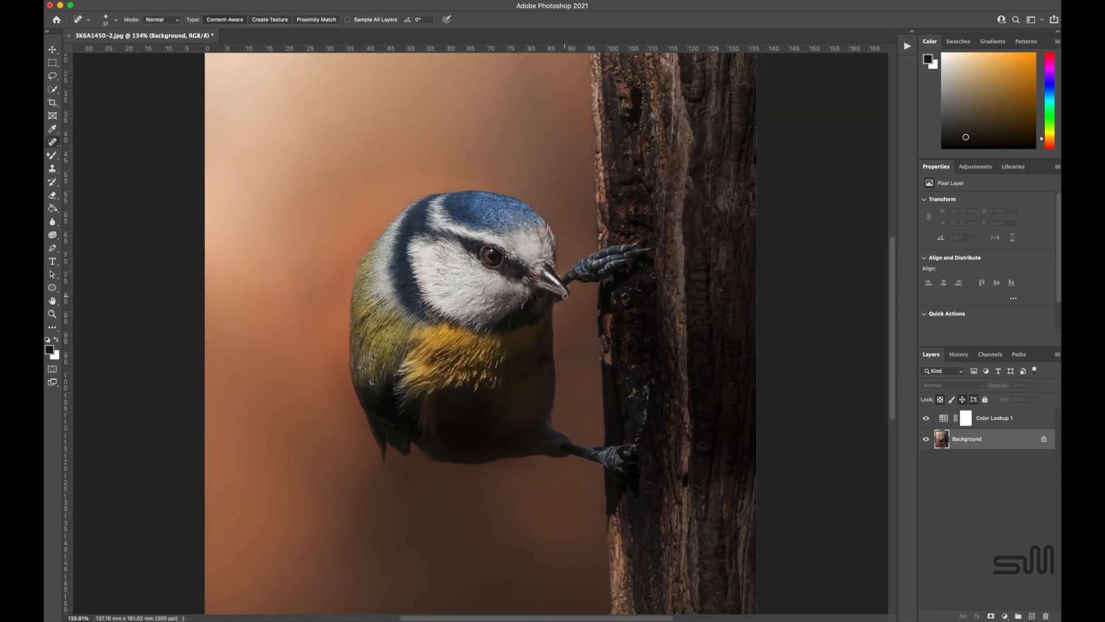
scroll(539, 382, down, 2)
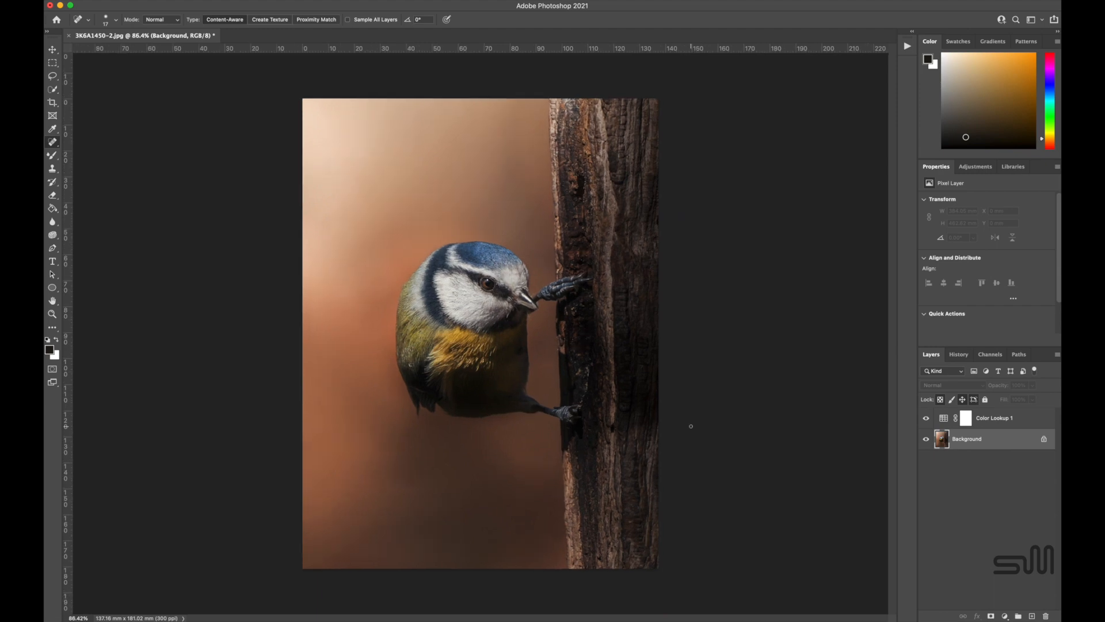
Darken the bird's lower cheek slightly using the Burn tool with a 108 px brush, Shadows range and 9% exposure.
click(53, 235)
click(87, 230)
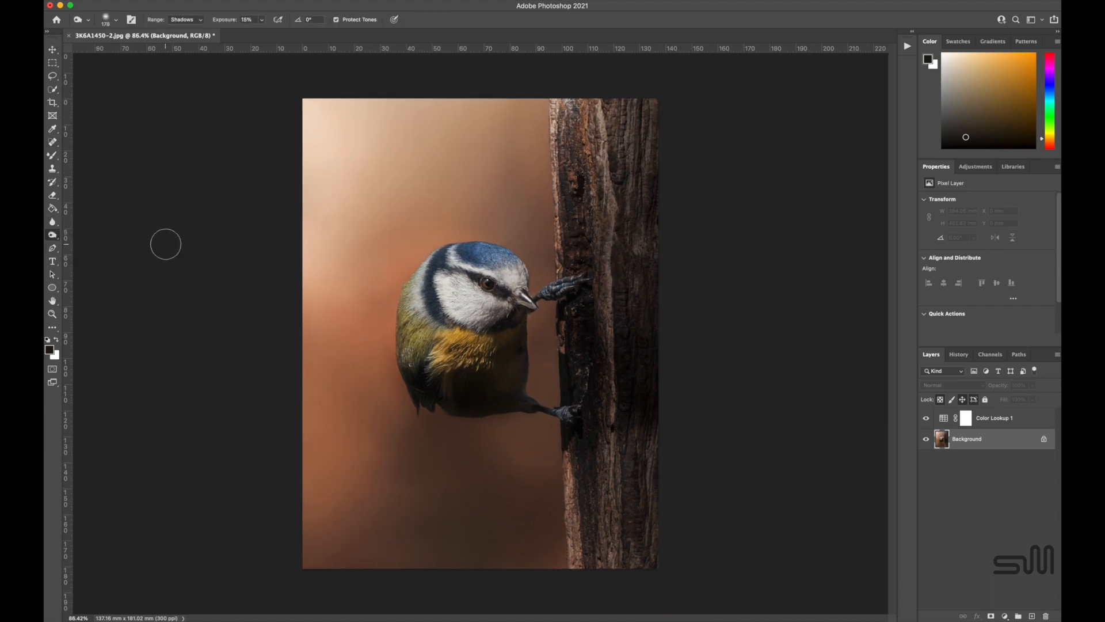
click(261, 20)
drag(262, 34, 256, 36)
click(116, 21)
drag(143, 51, 134, 51)
click(482, 310)
Brighten the bird's eye using the Dodge tool with a 33 px brush, Midtones range and 60% exposure.
scroll(125, 257, up, 5)
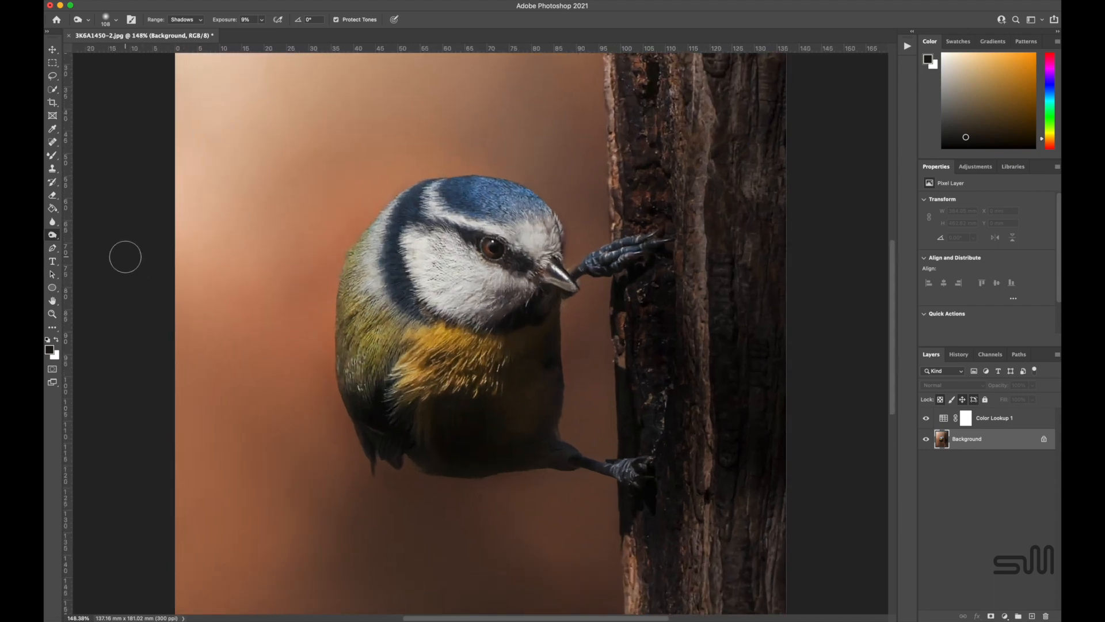
right_click(53, 235)
click(95, 233)
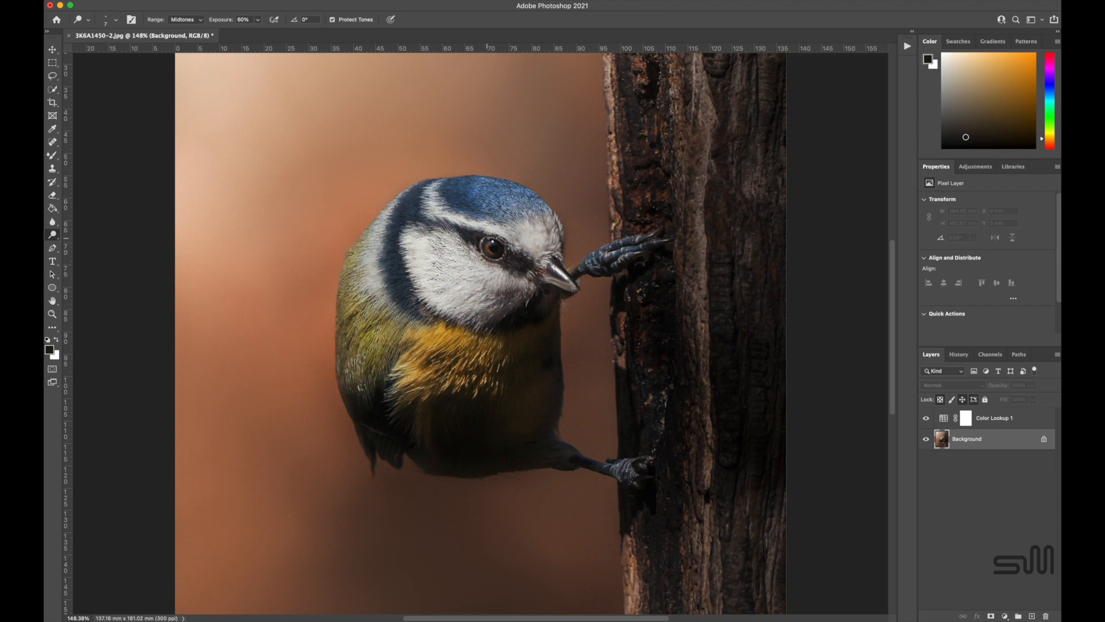
click(116, 20)
click(111, 49)
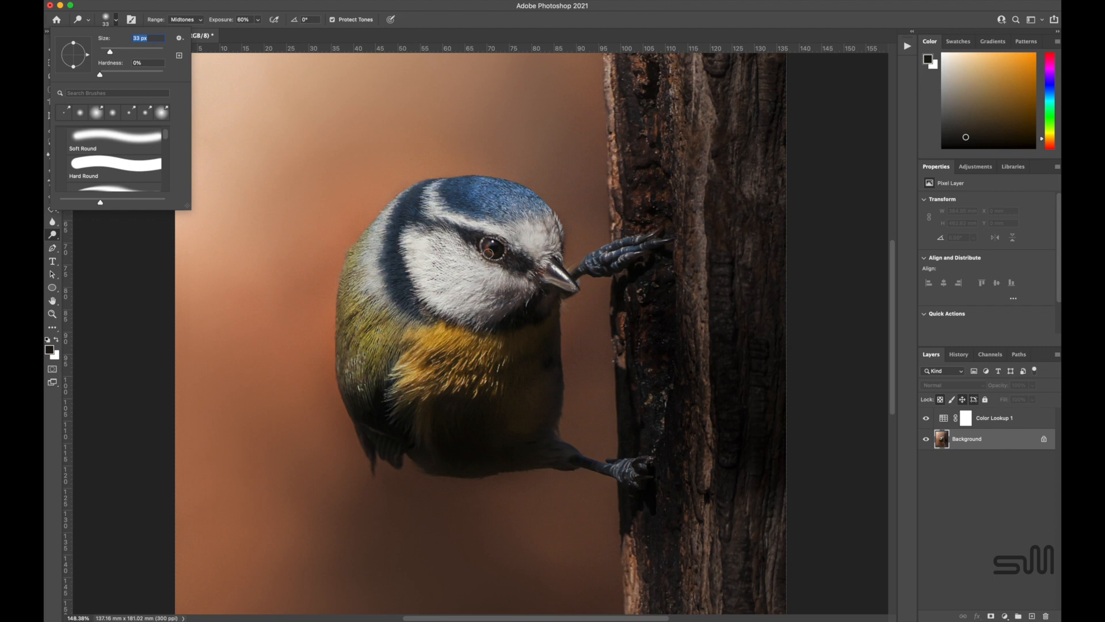
click(488, 243)
Merge the Color Lookup 1 layer into the background and duplicate the Background layer.
scroll(488, 242, down, 5)
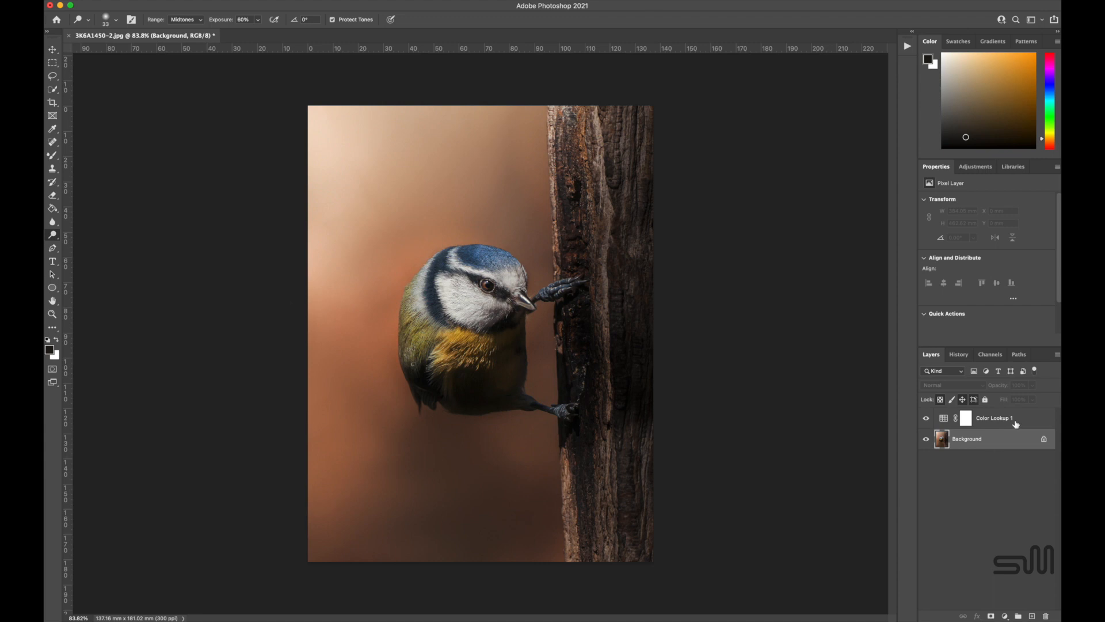
right_click(1007, 443)
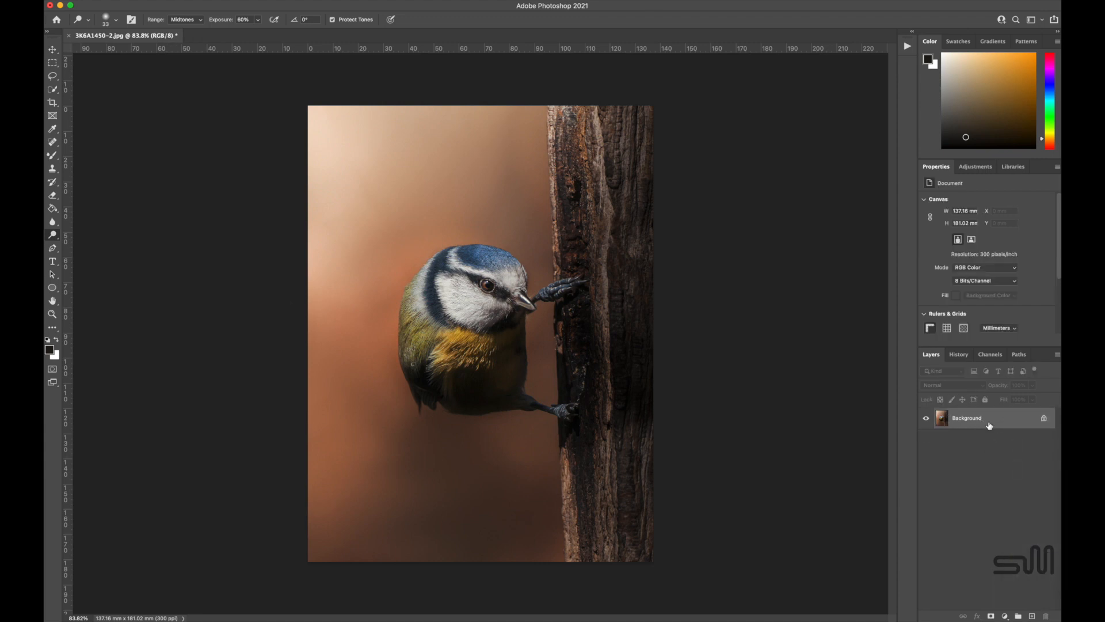
right_click(988, 419)
click(1019, 442)
click(737, 278)
Apply a High Pass filter with a 9.5 px radius to the duplicated layer.
click(221, 3)
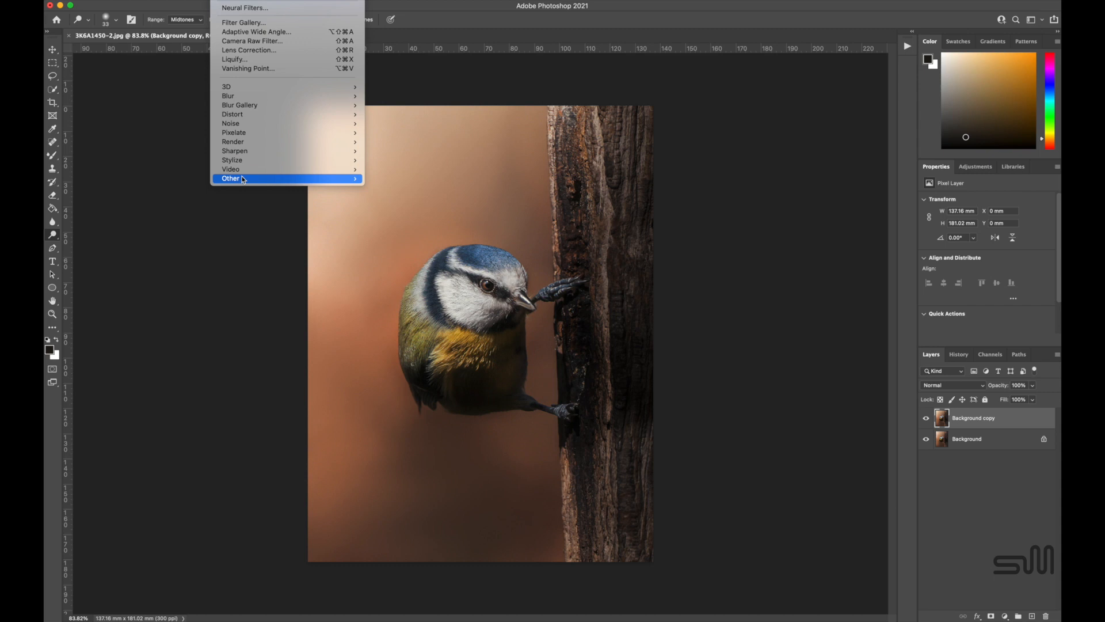
mouse_move(240, 178)
click(387, 188)
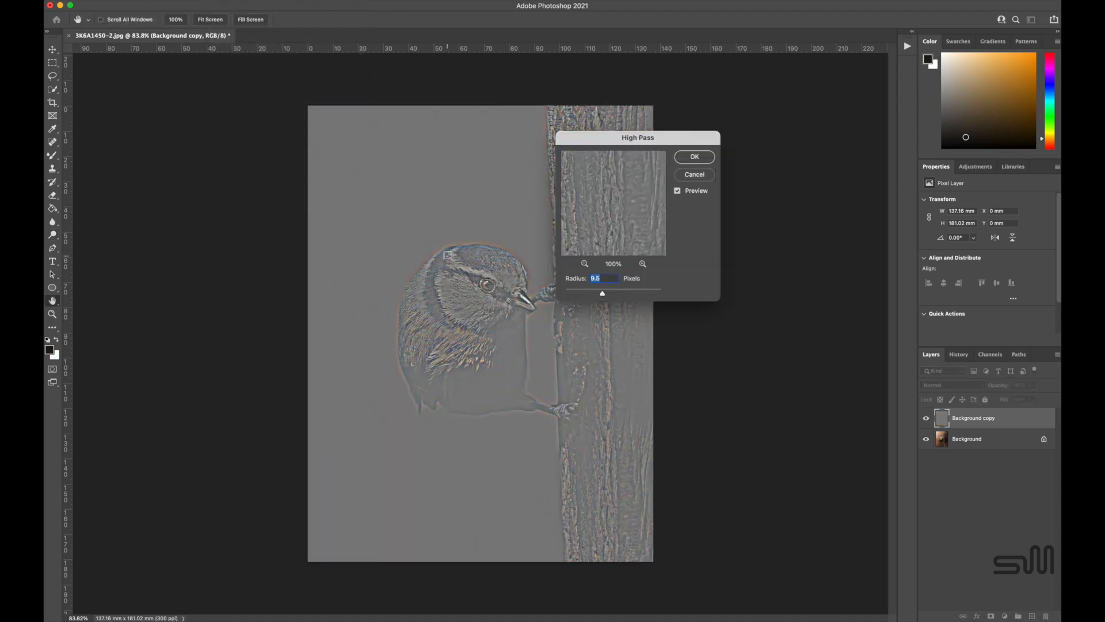
click(694, 156)
Reduce the High Pass layer's opacity to 3% and toggle its visibility to compare the sharpening effect.
double_click(1054, 423)
drag(1104, 94, 1058, 96)
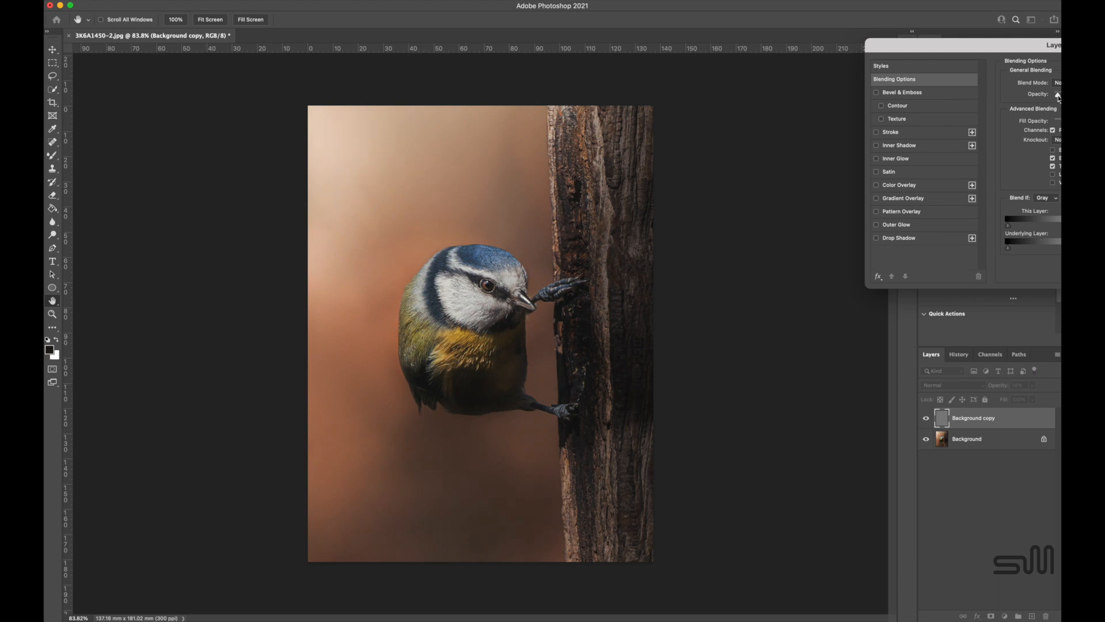
key(Return)
click(929, 423)
click(930, 423)
click(929, 423)
double_click(1050, 423)
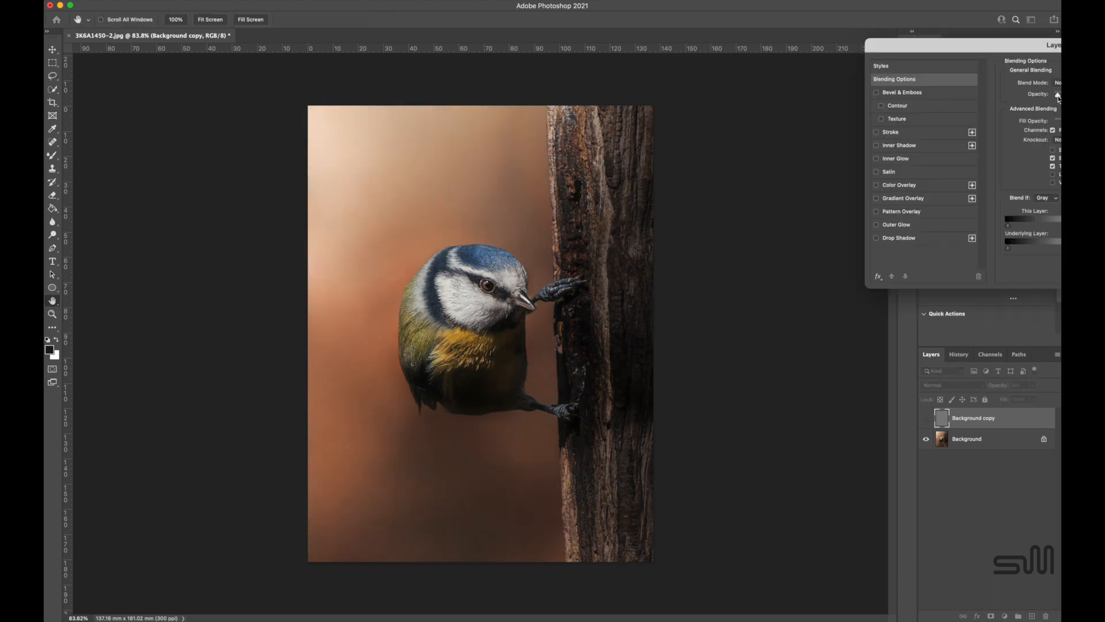
key(Return)
click(927, 421)
click(926, 421)
click(926, 421)
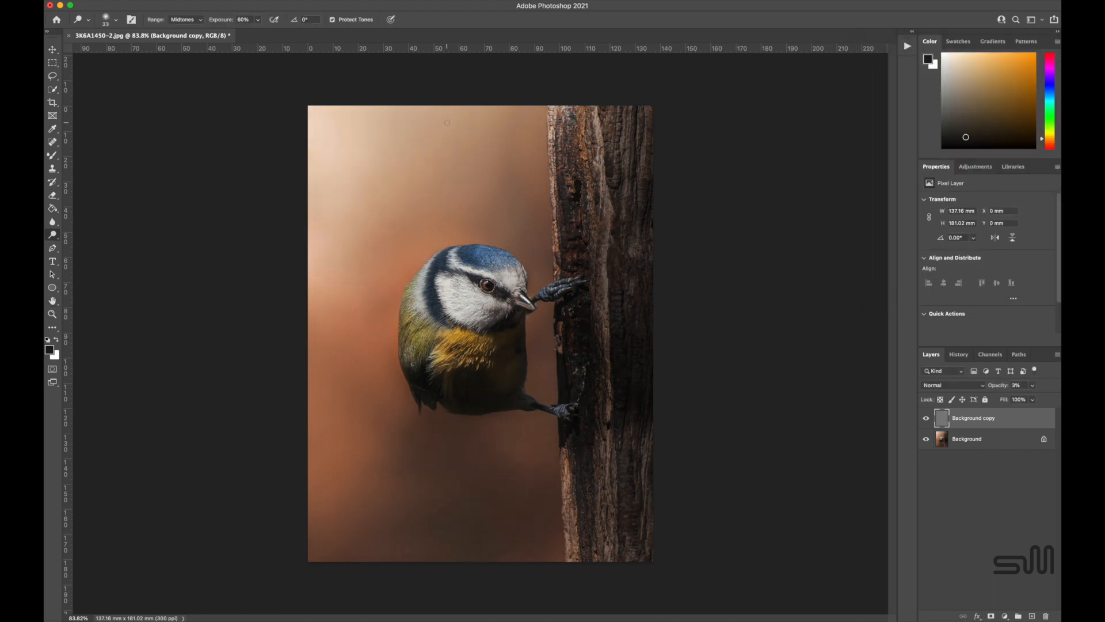
Save the finished photo to the Desktop as a JPEG named Blue tit.
click(61, 1)
click(86, 75)
click(573, 51)
drag(573, 51, 517, 52)
text(Blue titi.psd)
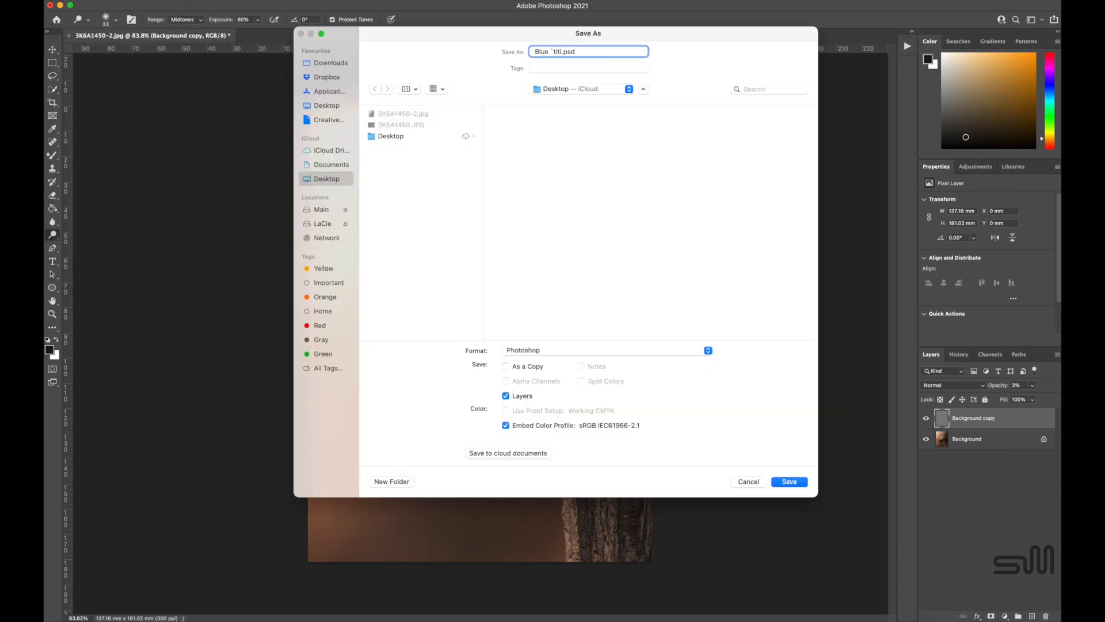
click(530, 350)
click(530, 433)
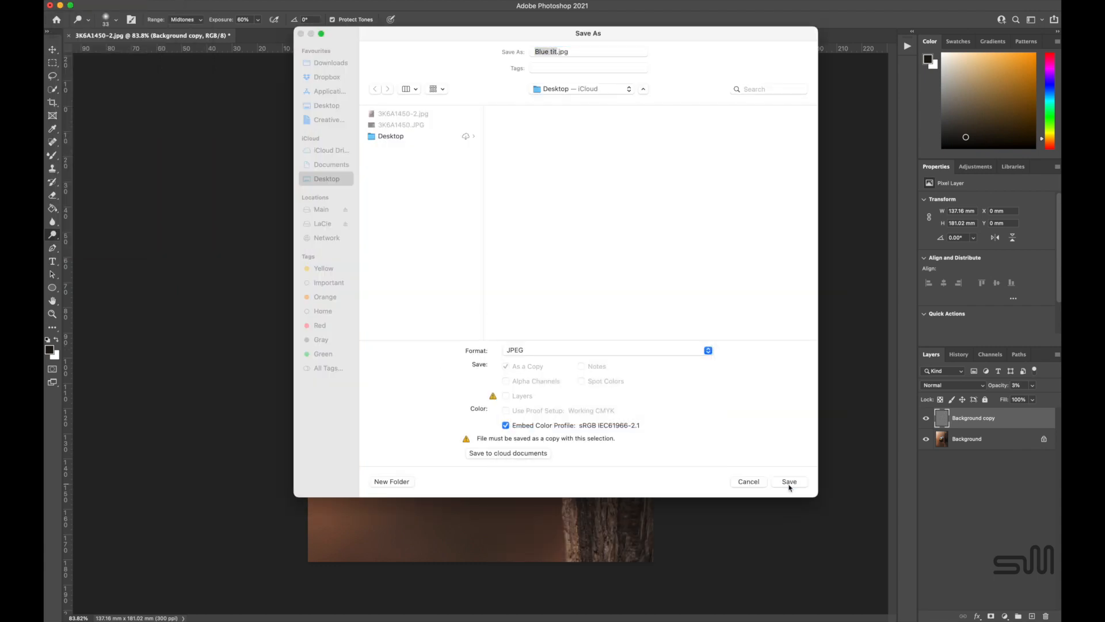
click(790, 481)
click(700, 160)
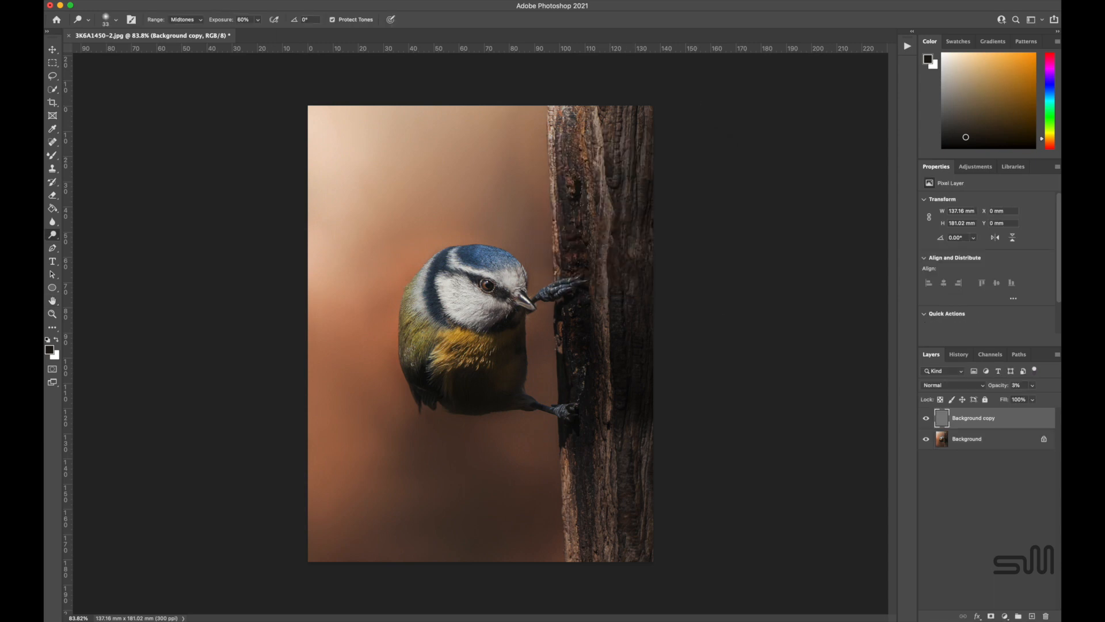